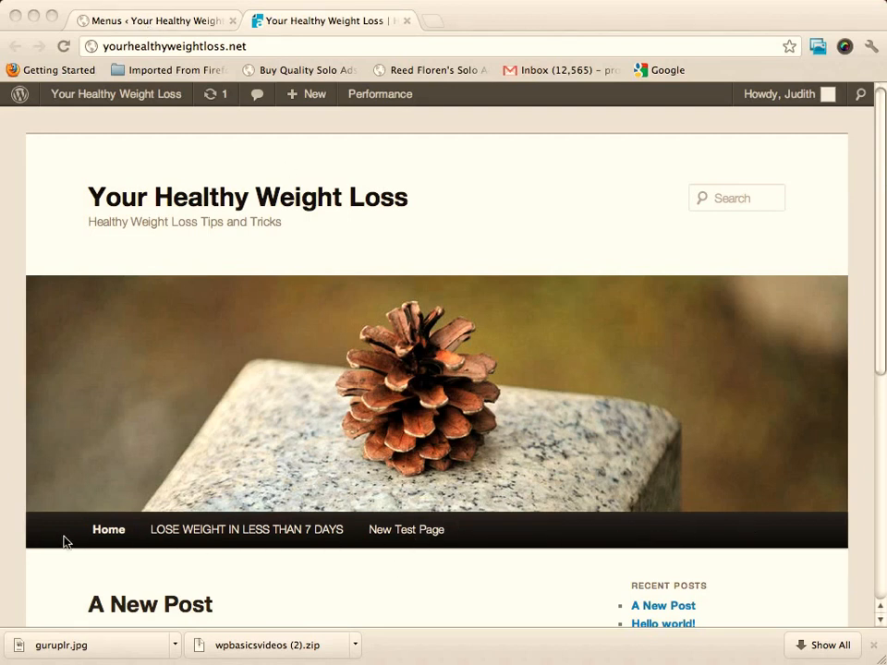
Create and publish a new page titled "One More Test Page" on the site.
click(516, 545)
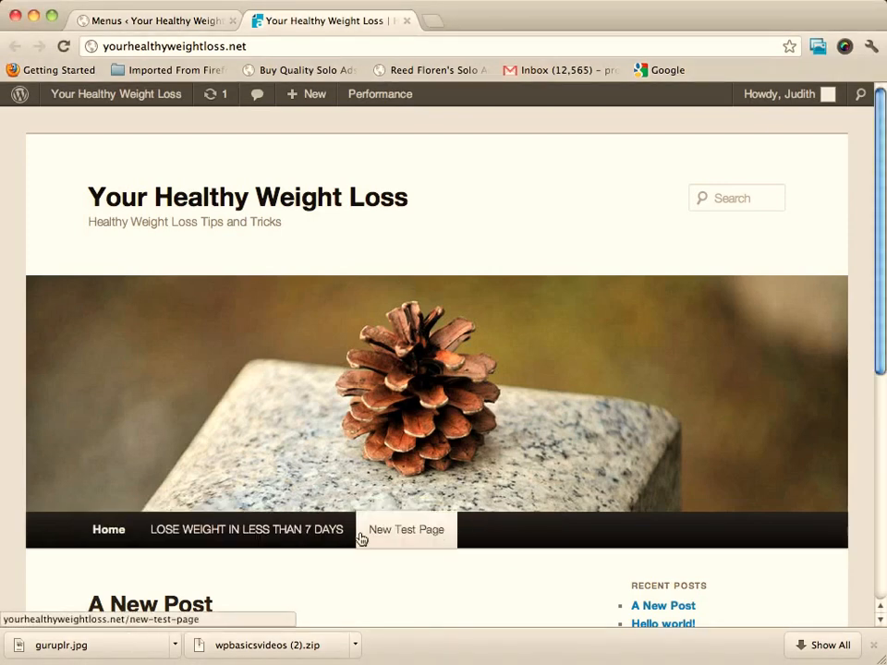
click(115, 22)
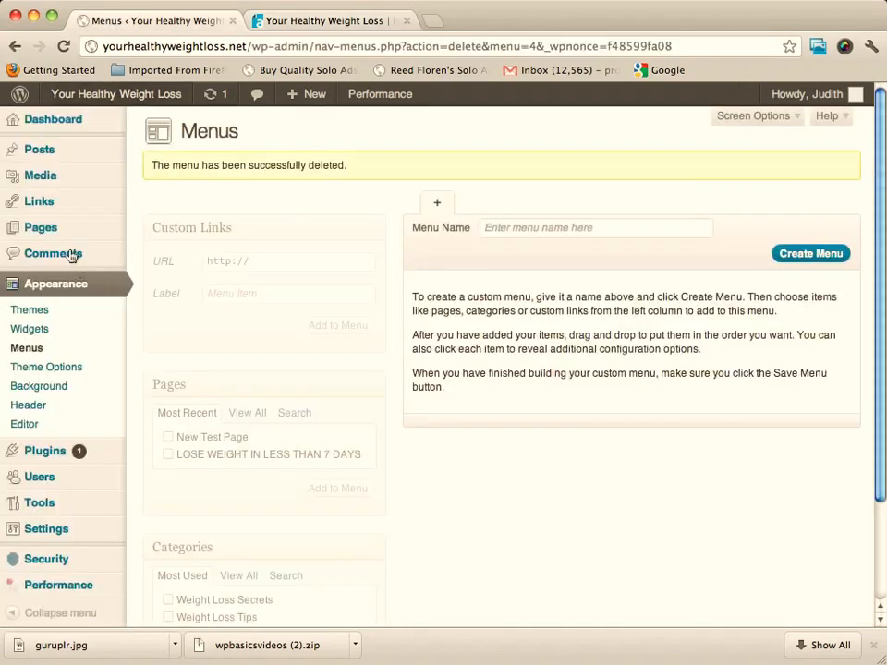
mouse_move(40, 227)
click(166, 229)
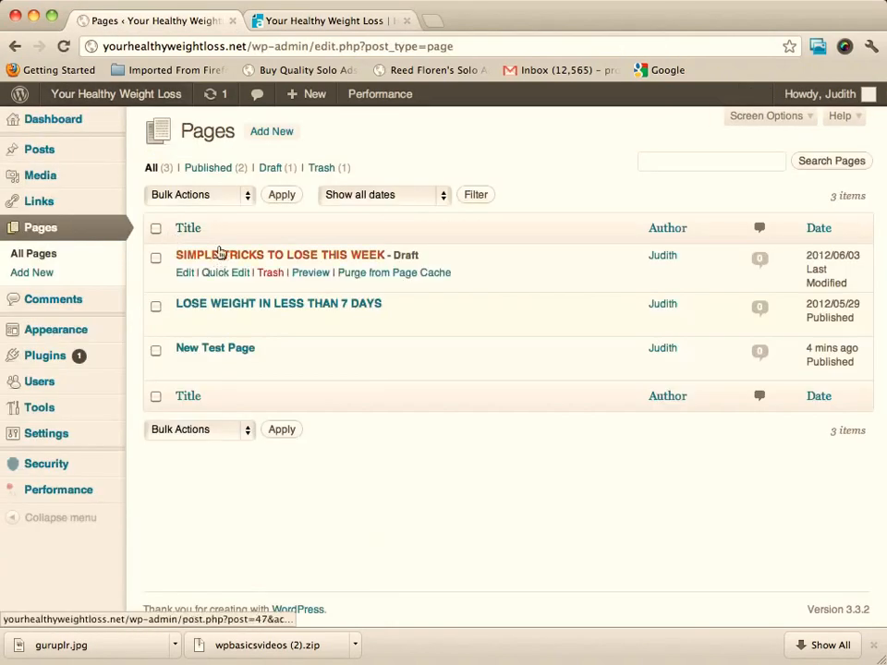
click(263, 134)
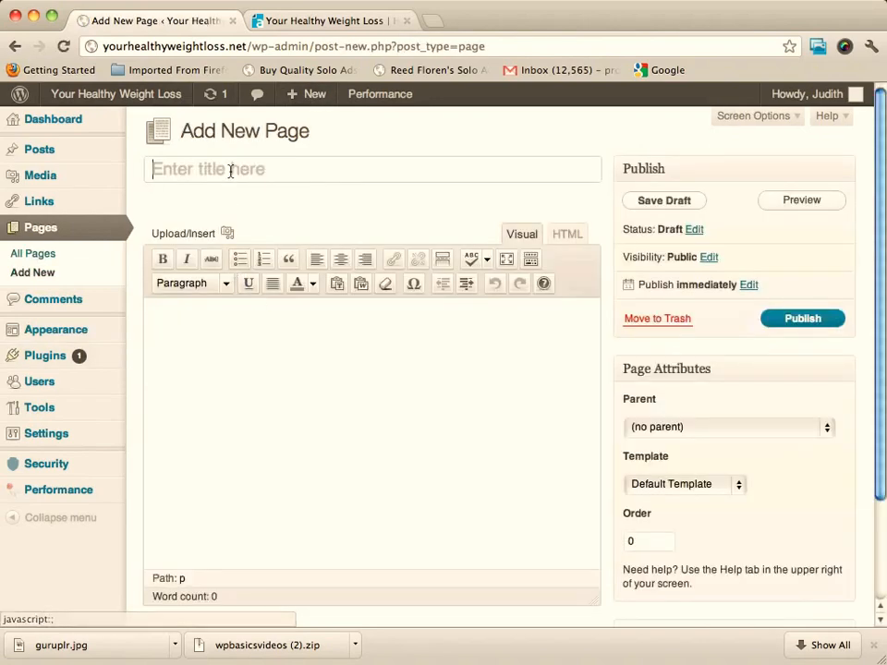
click(231, 170)
text(One M)
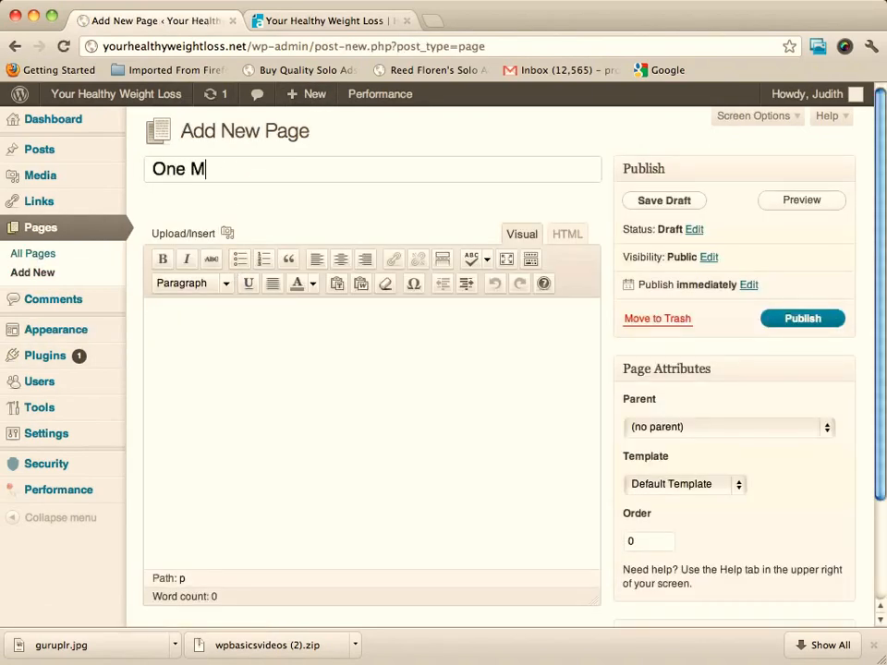
text(ore Test Page)
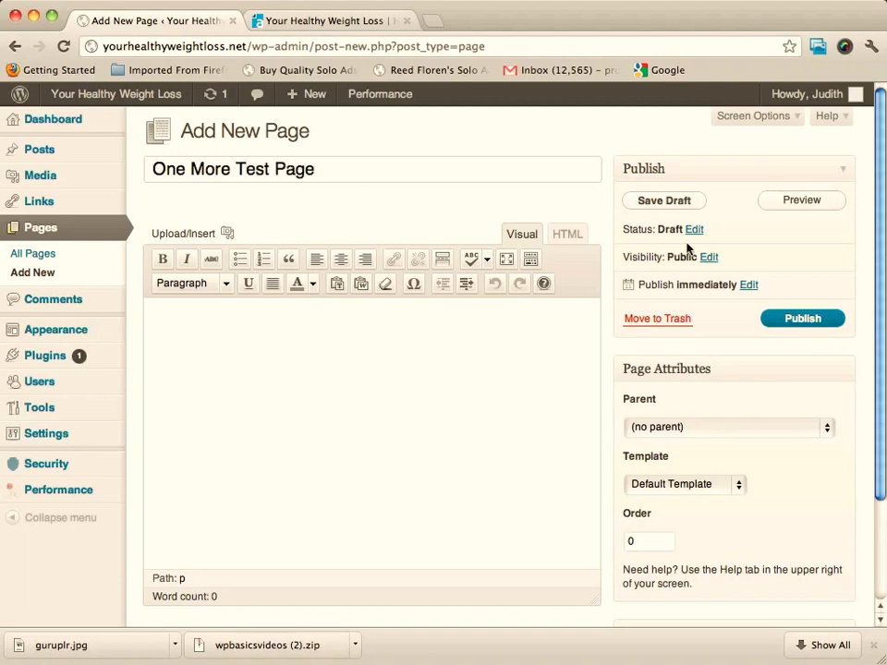
click(803, 320)
Reload the site's live home page to check its navigation bar, and return to the admin area.
click(317, 21)
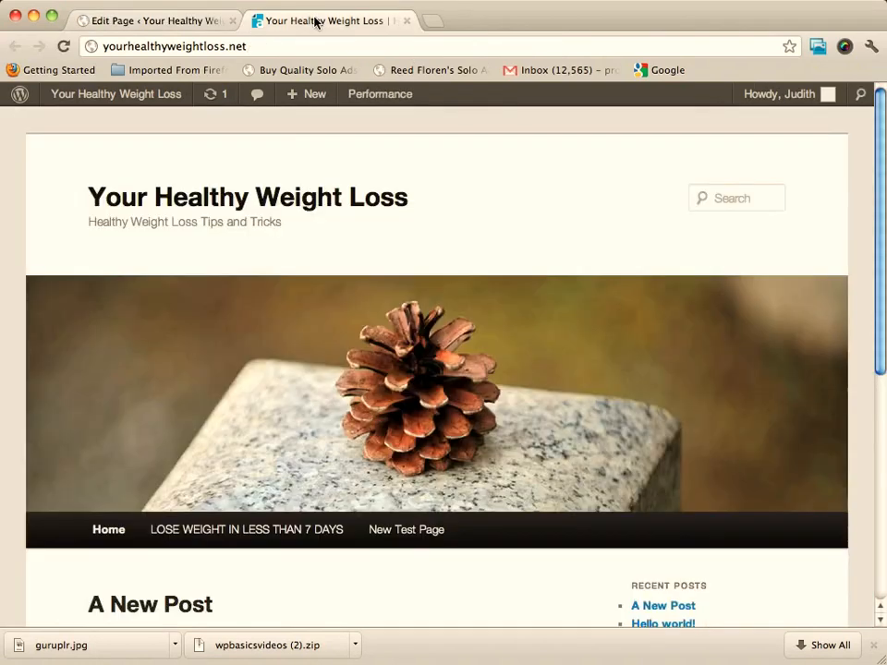
click(63, 47)
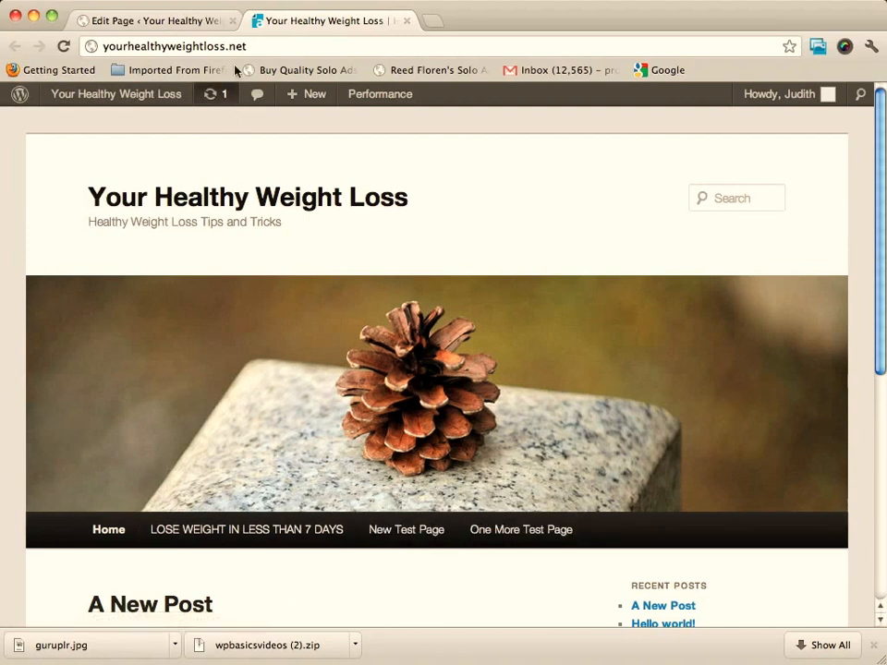
click(195, 22)
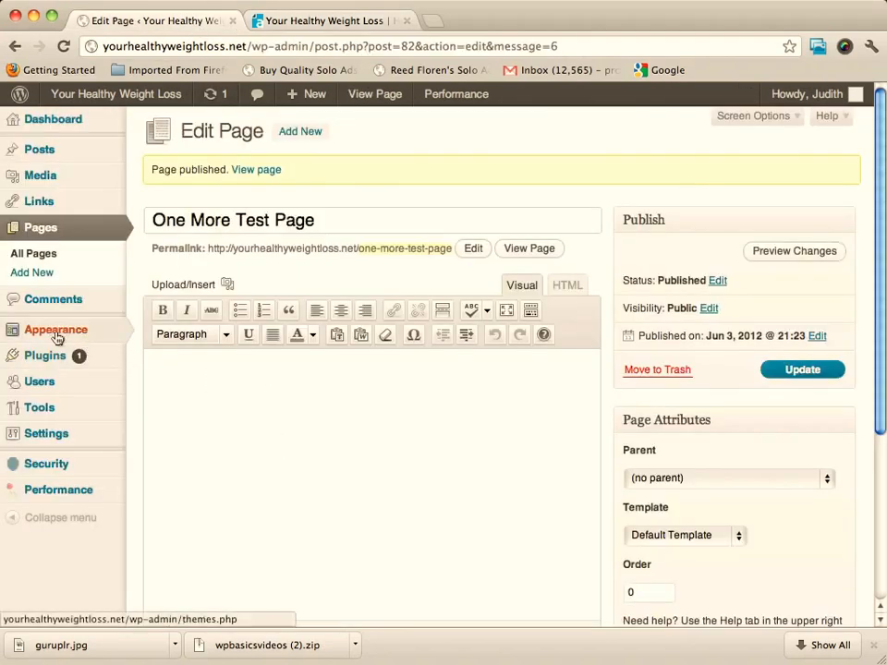
Create a new navigation menu named "Custom Menu" in the site's menu settings.
mouse_move(59, 335)
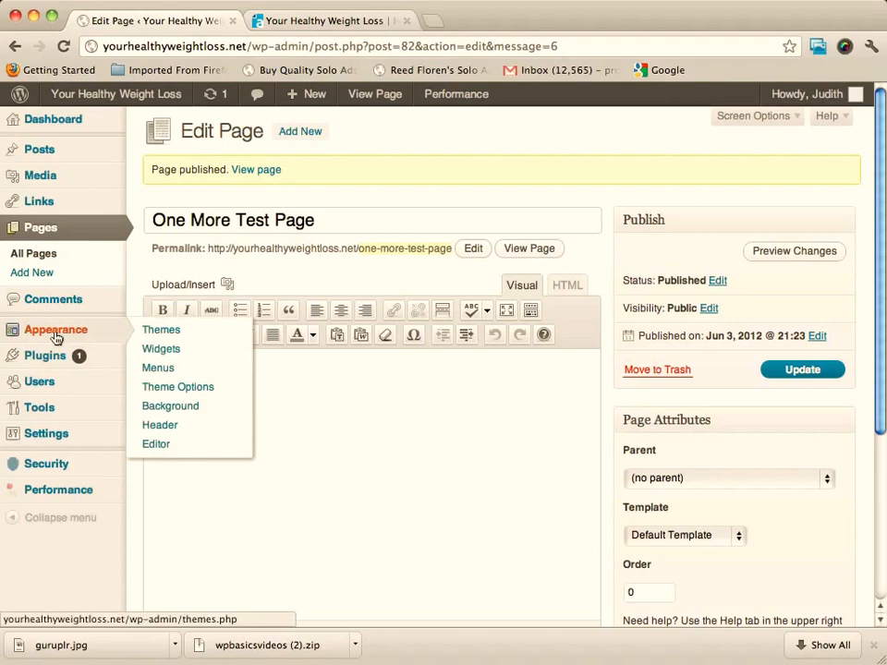
click(159, 373)
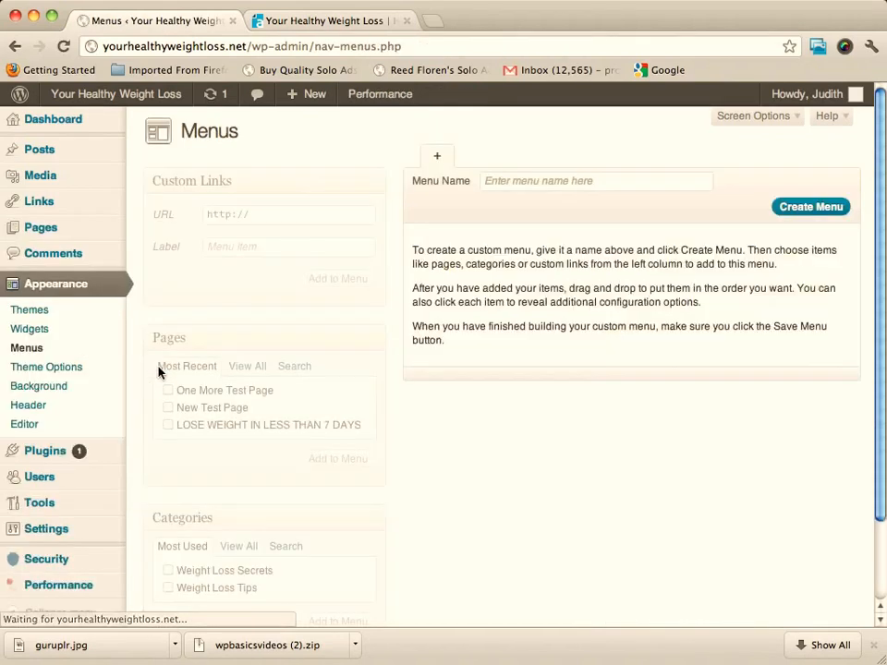
click(576, 177)
click(518, 203)
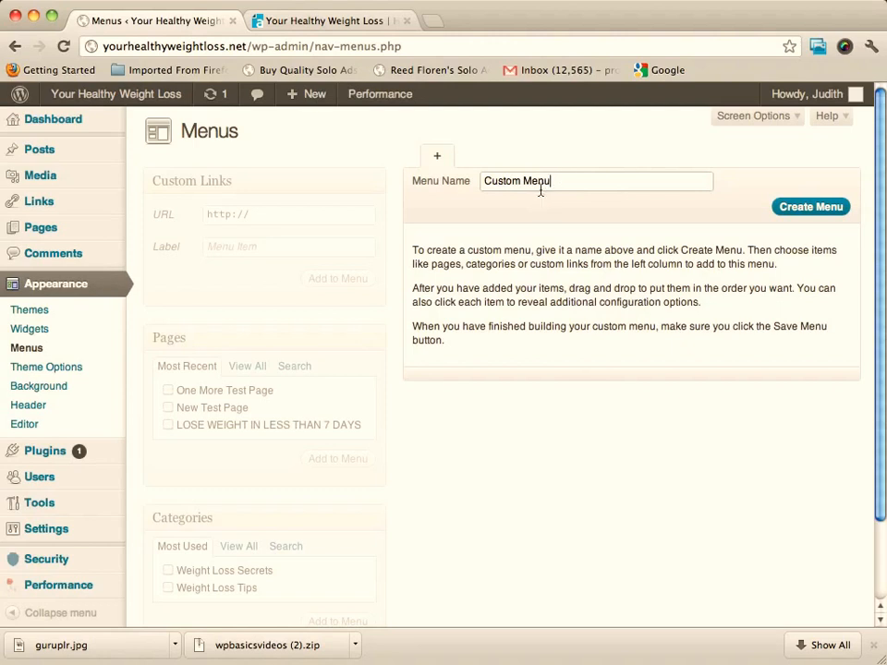
click(799, 206)
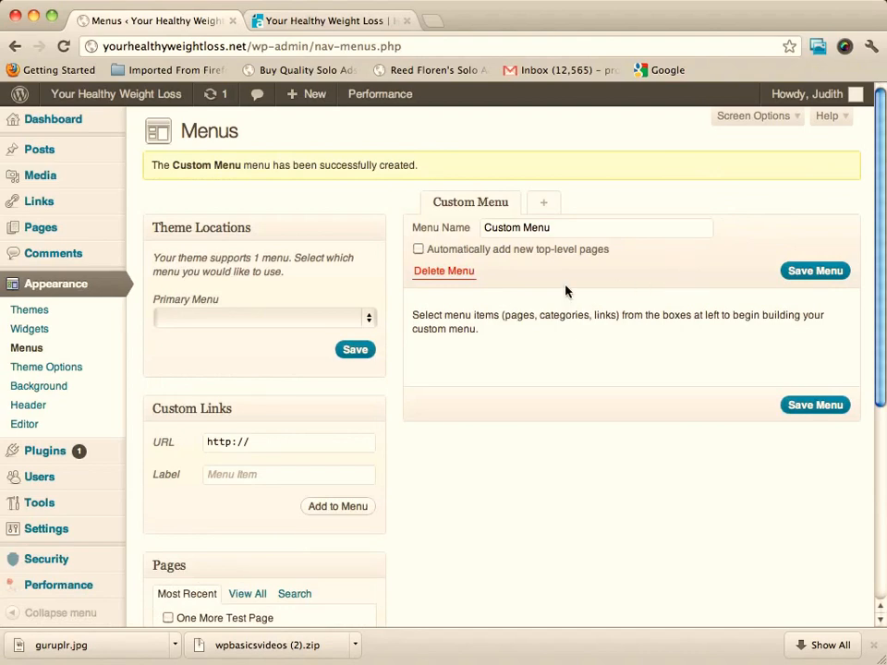
Assign Custom Menu as the theme's Primary Menu and save the theme location.
scroll(566, 291, down, 3)
scroll(566, 291, up, 3)
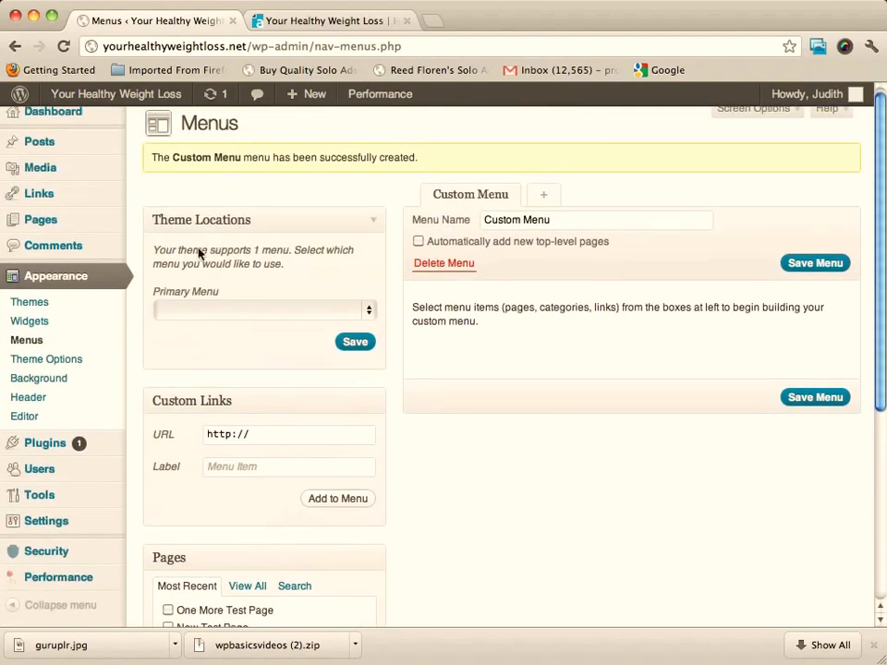
drag(154, 251, 288, 266)
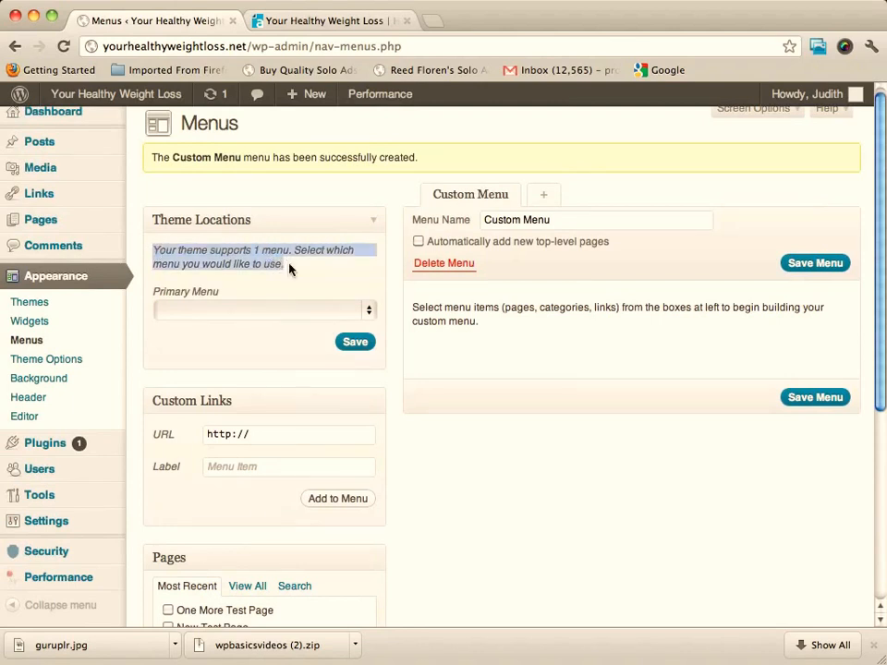
click(293, 319)
click(233, 326)
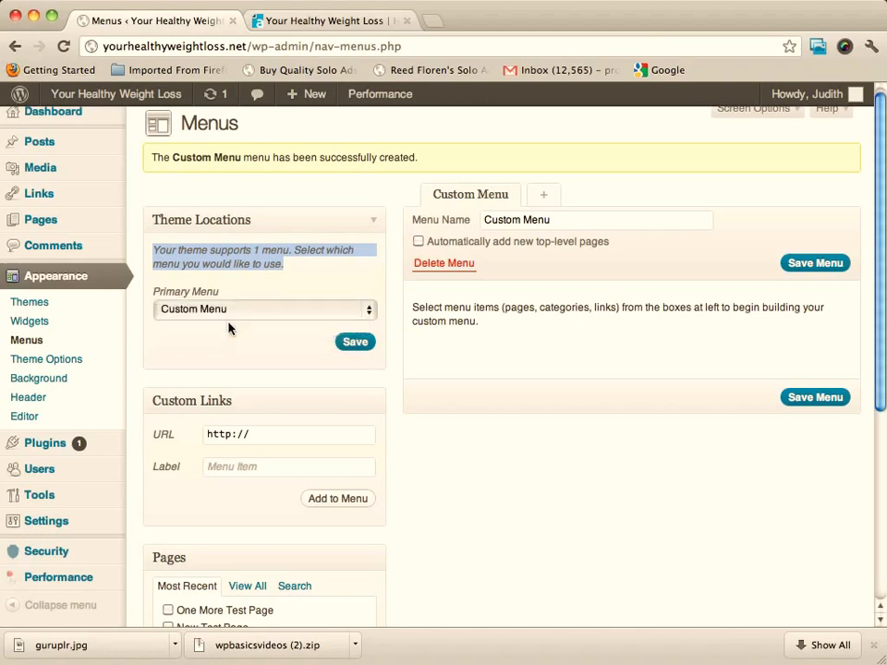
click(358, 347)
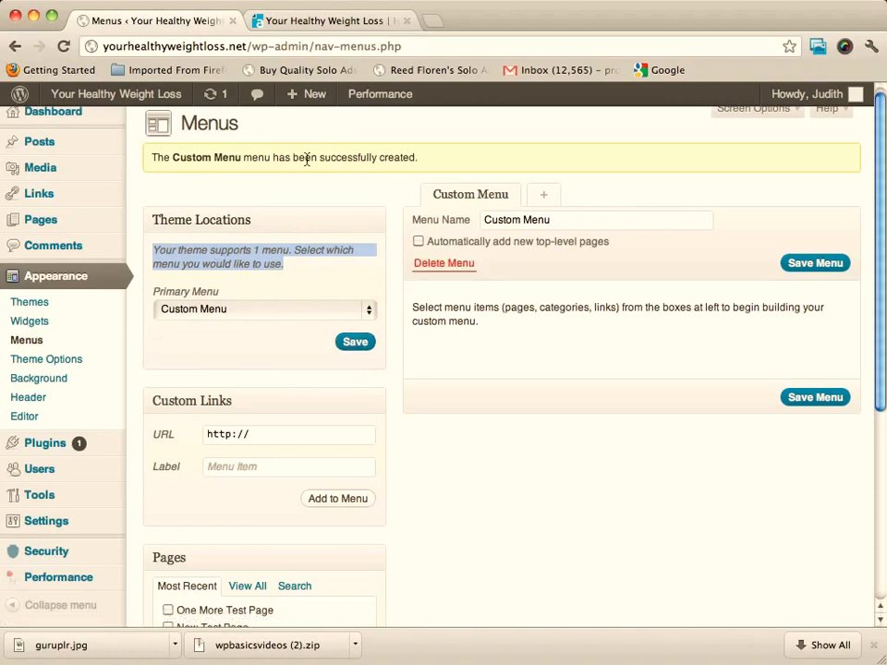
Reload the live home page to check how the navigation bar looks with Custom Menu assigned.
click(322, 16)
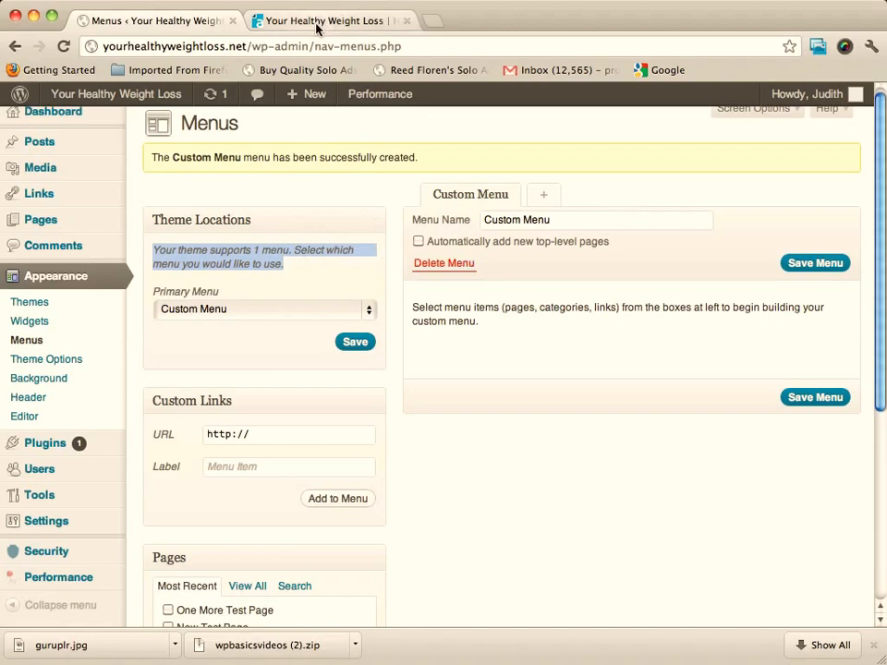
mouse_move(169, 93)
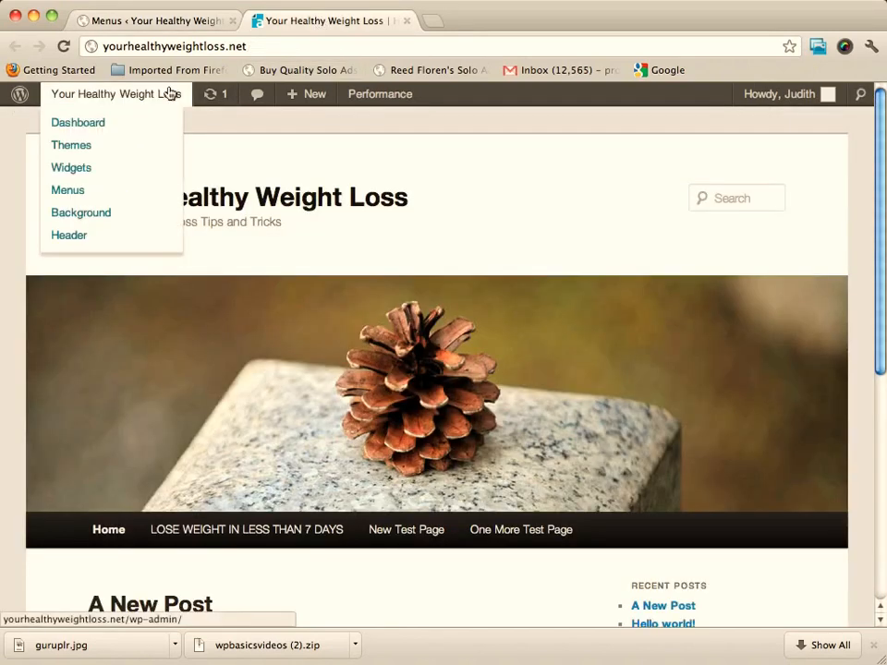
click(61, 48)
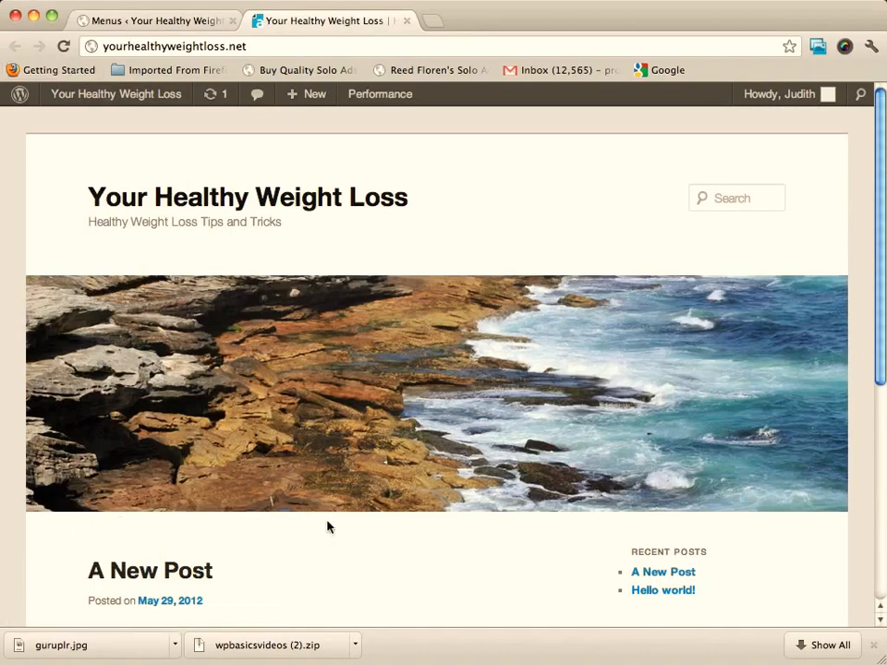
Add all the listed pages, One More Test Page, New Test Page and LOSE WEIGHT IN LESS THAN 7 DAYS, to Custom Menu.
click(214, 22)
scroll(771, 337, down, 3)
scroll(771, 336, up, 3)
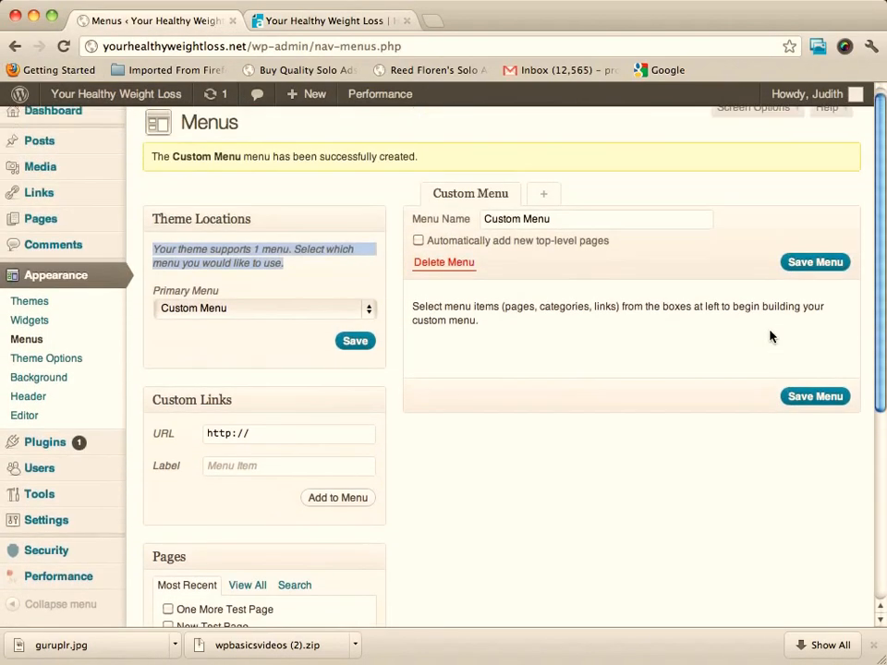
scroll(771, 336, down, 3)
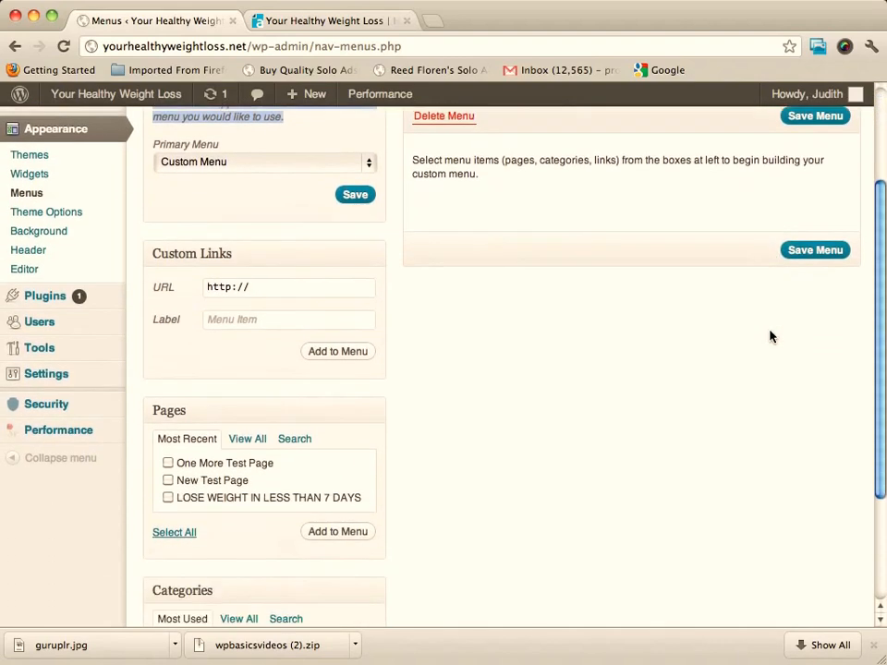
scroll(770, 337, down, 2)
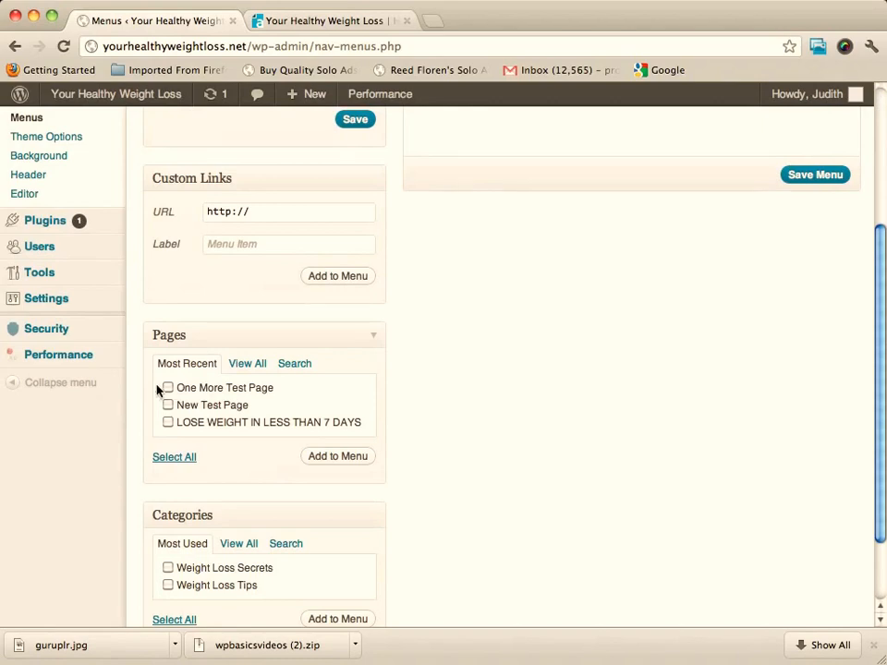
click(169, 457)
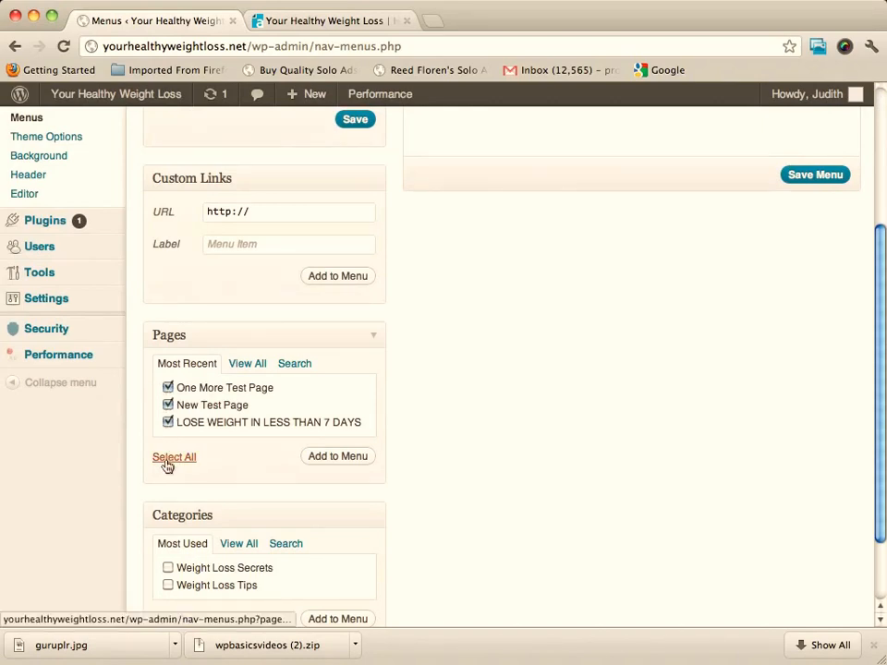
click(338, 462)
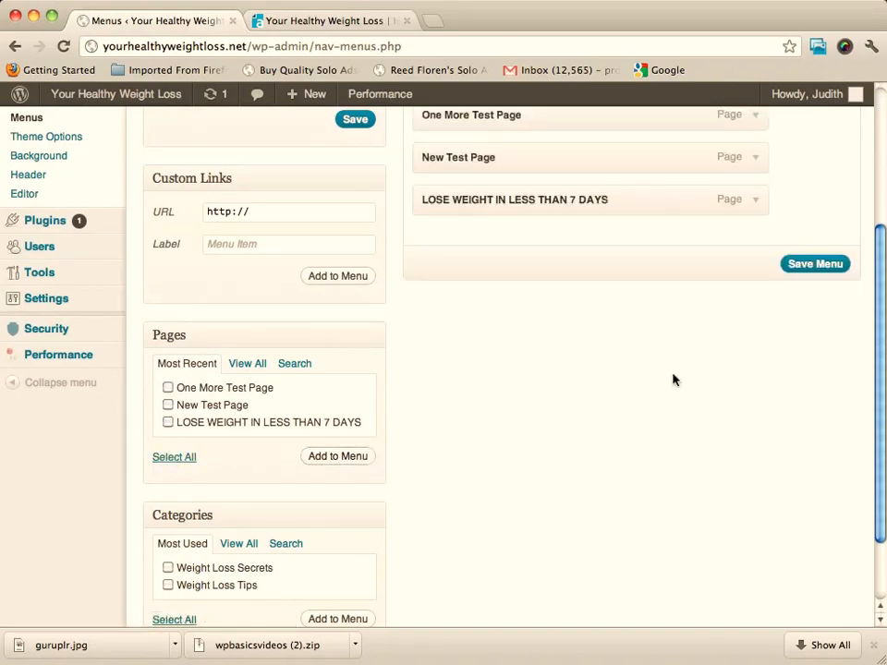
Review the settings of the One More Test Page menu item, and save Custom Menu with its added pages.
scroll(745, 368, up, 5)
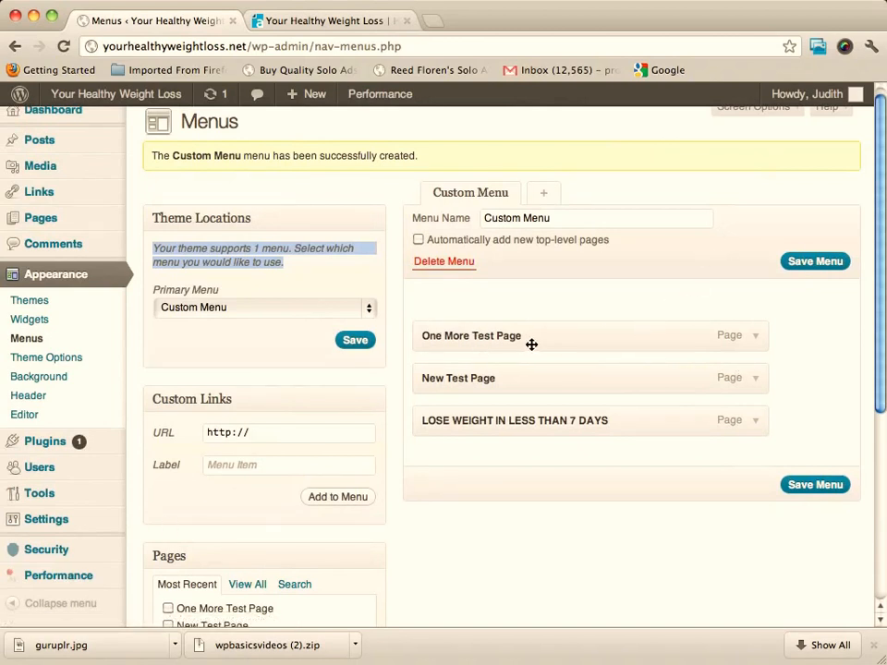
click(757, 337)
scroll(762, 340, up, 1)
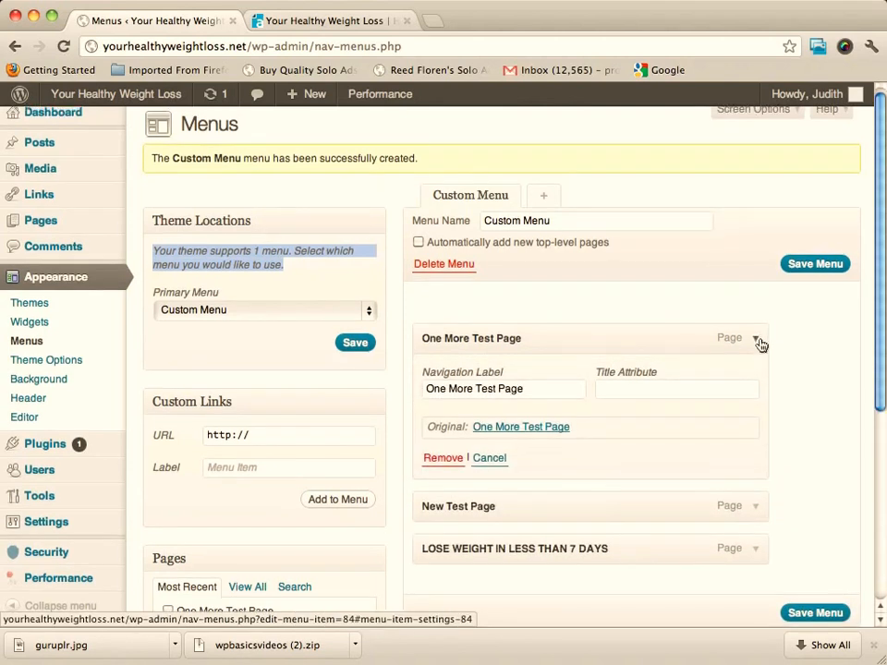
click(756, 338)
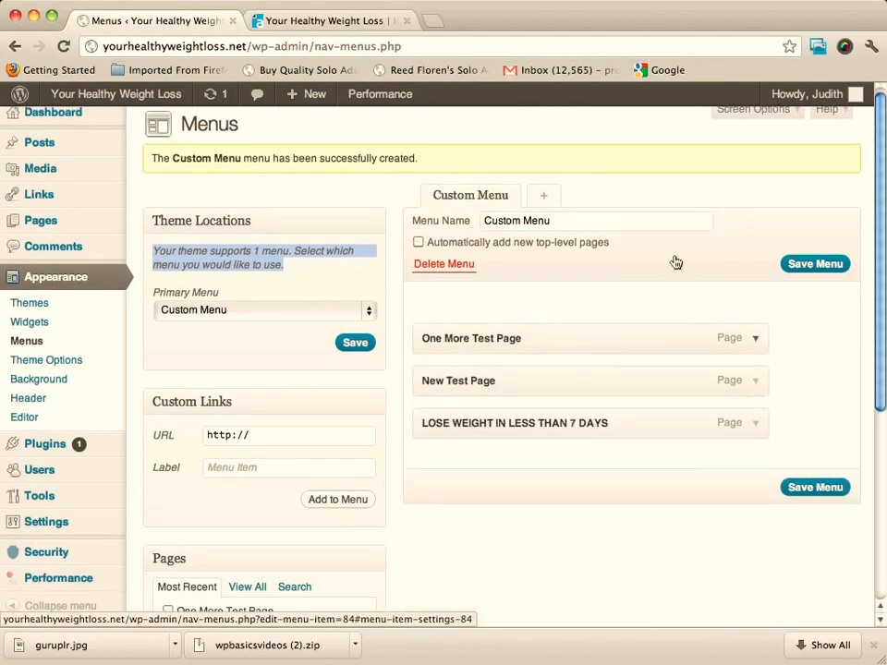
click(818, 488)
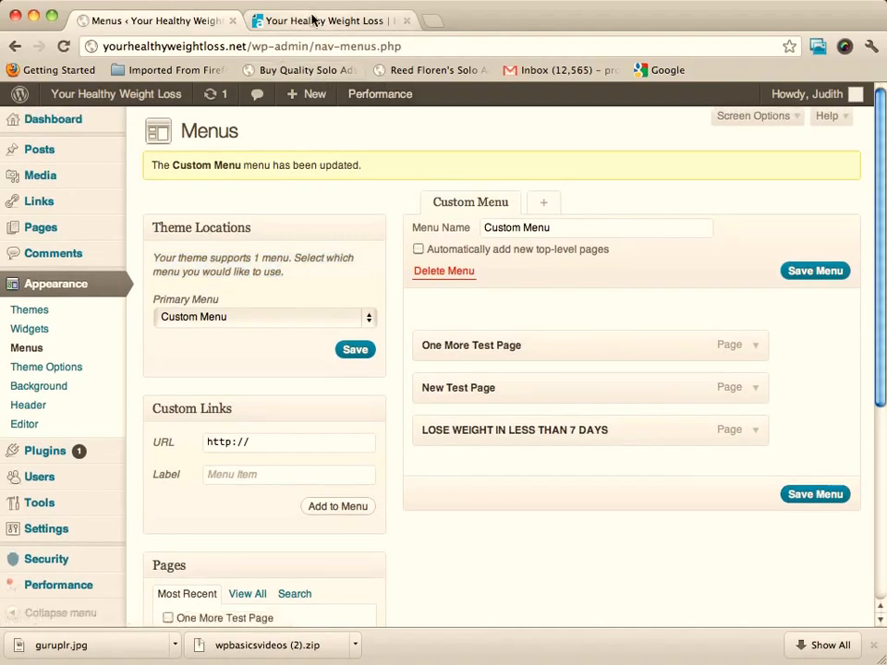
Reload the live home page and examine the order of the pages in its navigation bar.
click(314, 19)
click(62, 46)
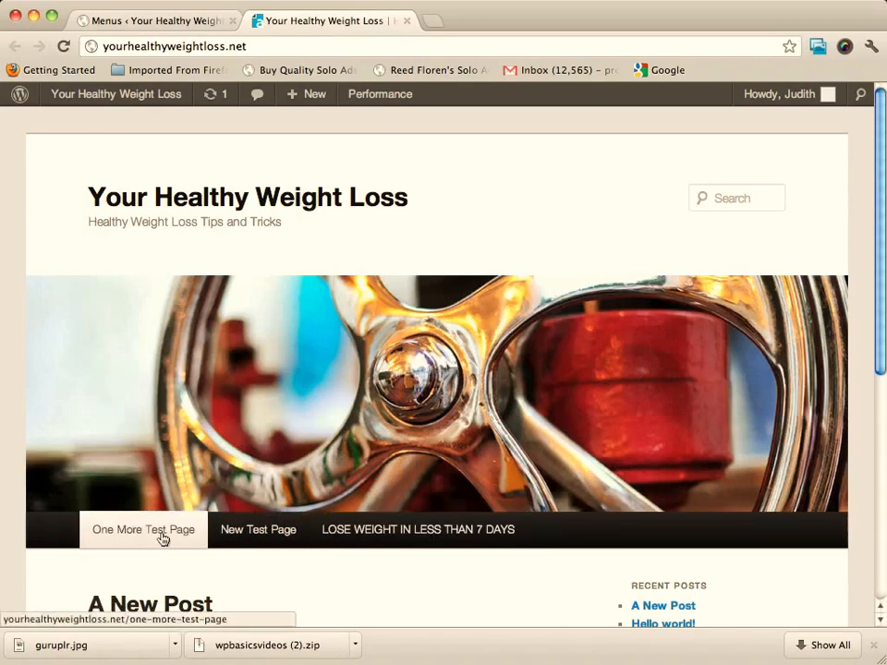
scroll(641, 473, down, 3)
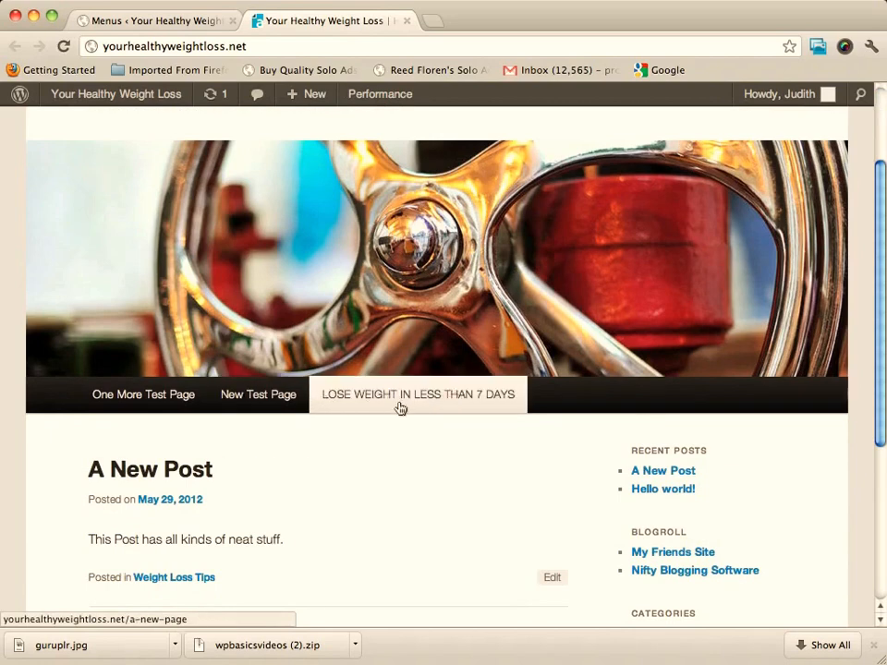
Shorten the navigation label of the One More Test Page item in Custom Menu to "Test Page".
click(152, 22)
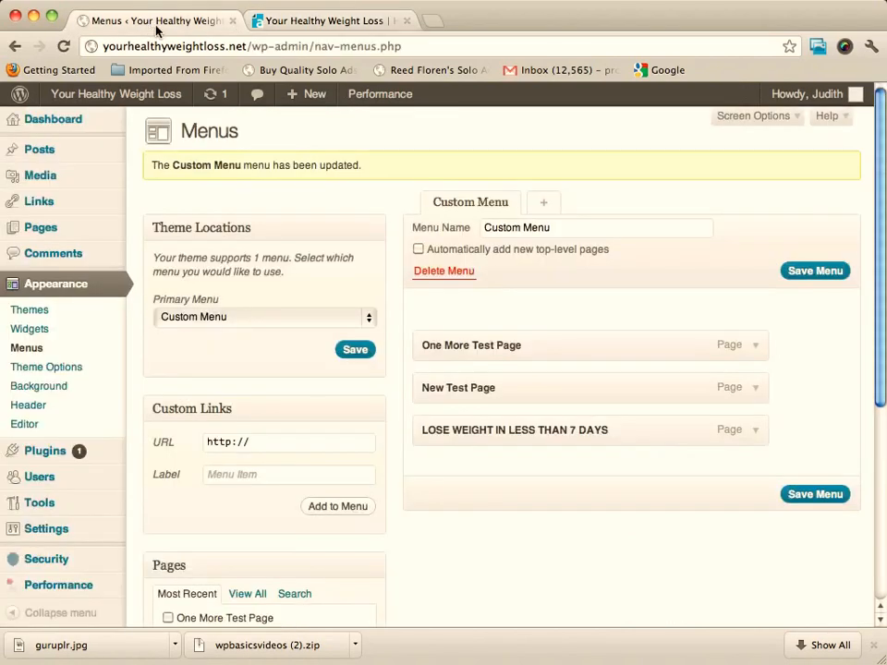
click(757, 349)
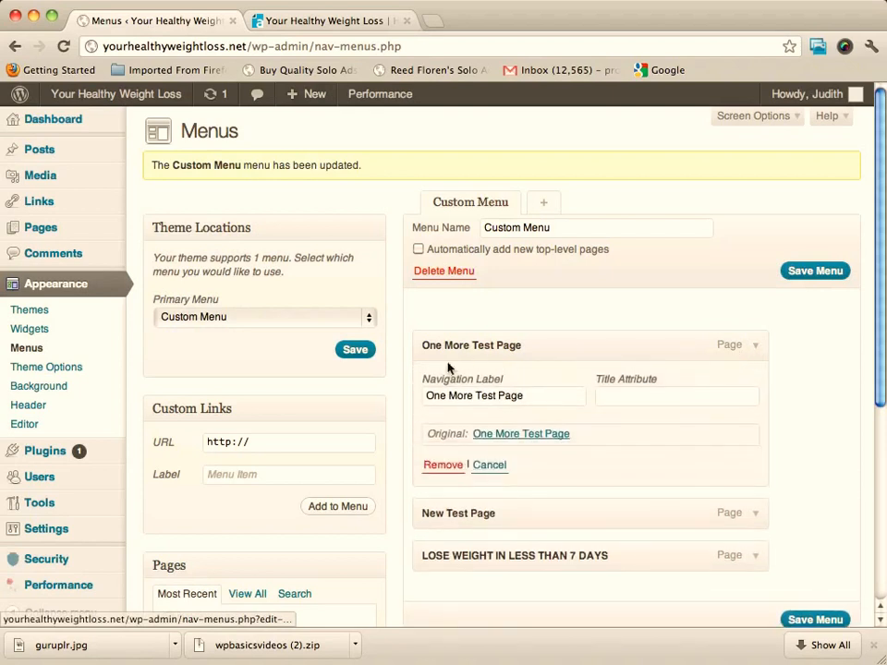
click(499, 396)
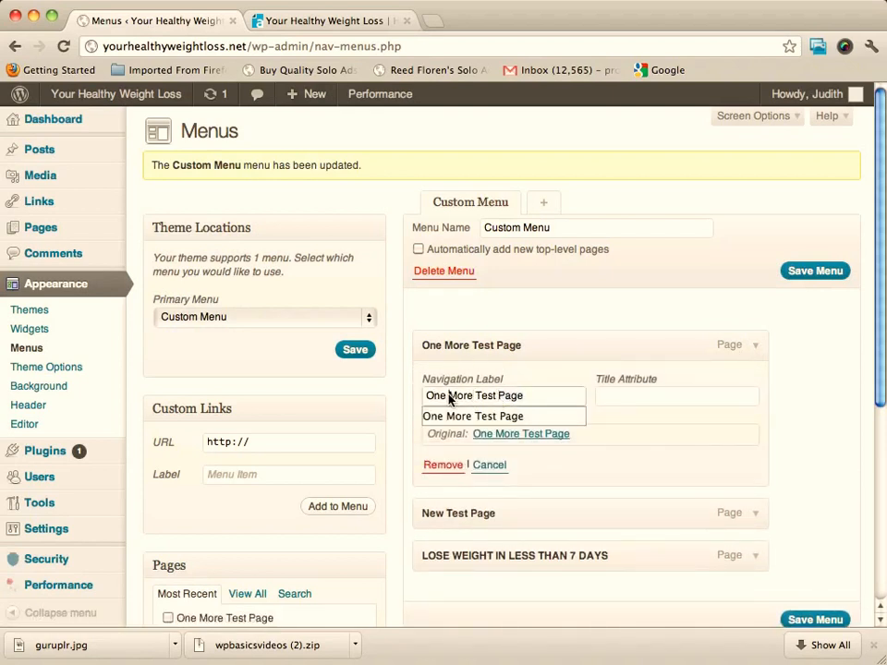
drag(449, 395, 410, 399)
drag(473, 395, 410, 398)
key(BackSpace)
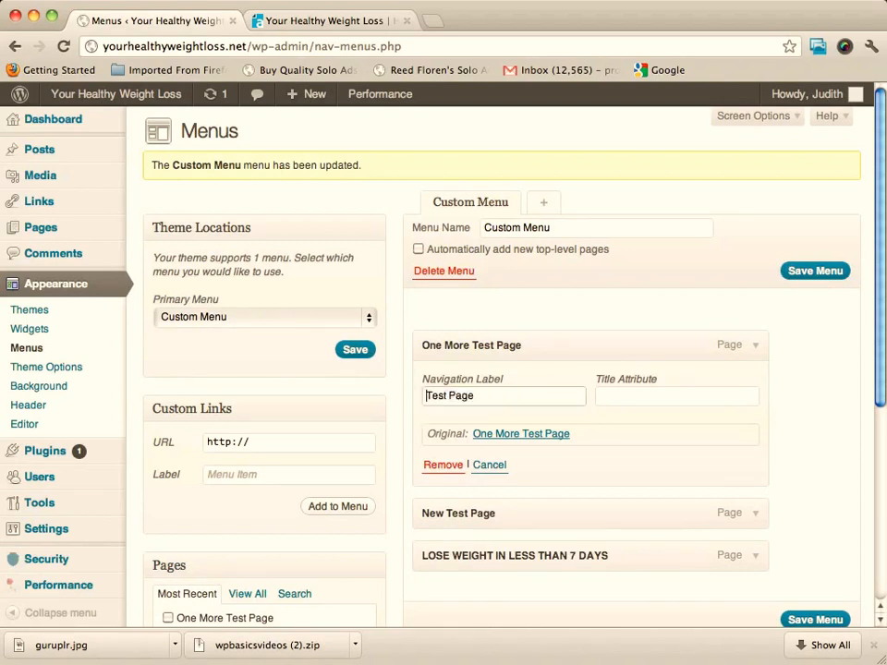
Shorten the navigation label of the New Test Page item to "New Test" and save Custom Menu with its changed labels.
click(789, 440)
click(756, 347)
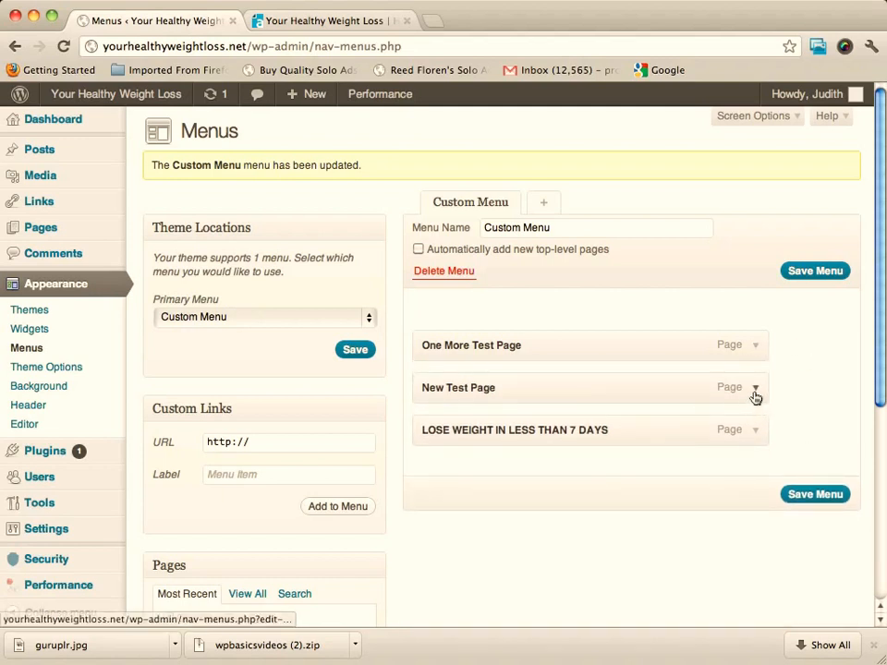
click(756, 391)
click(507, 441)
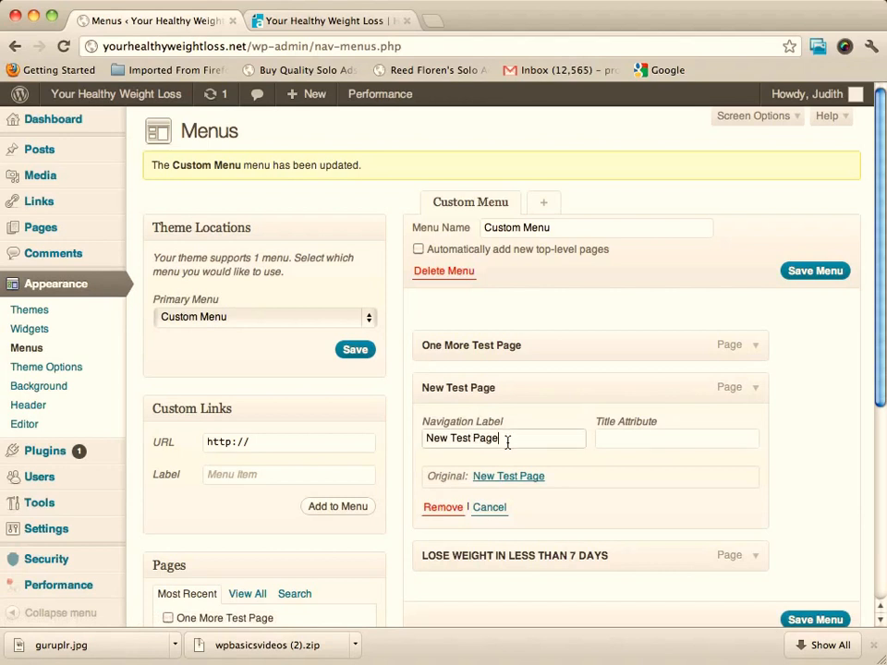
key(BackSpace)
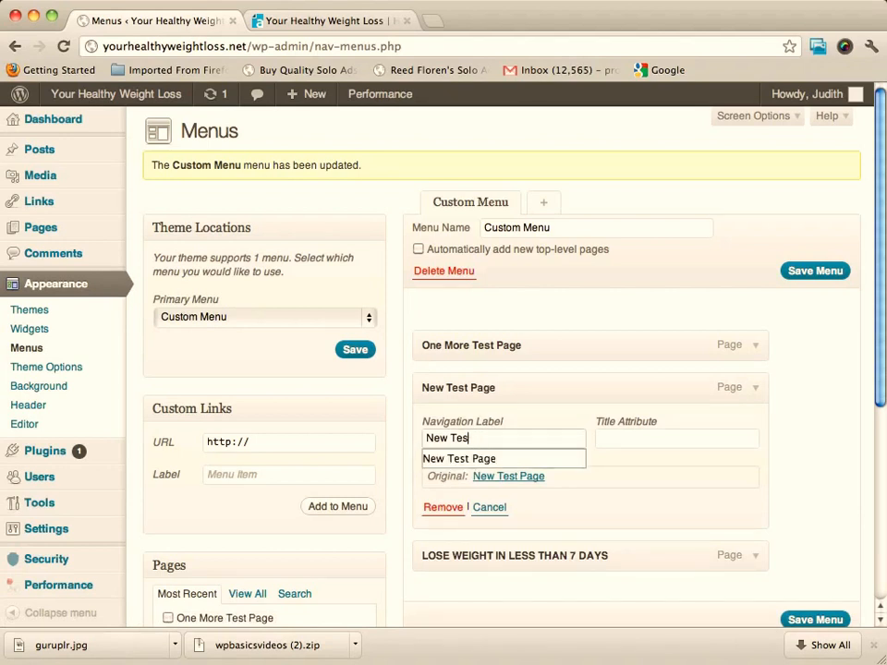
key(Escape)
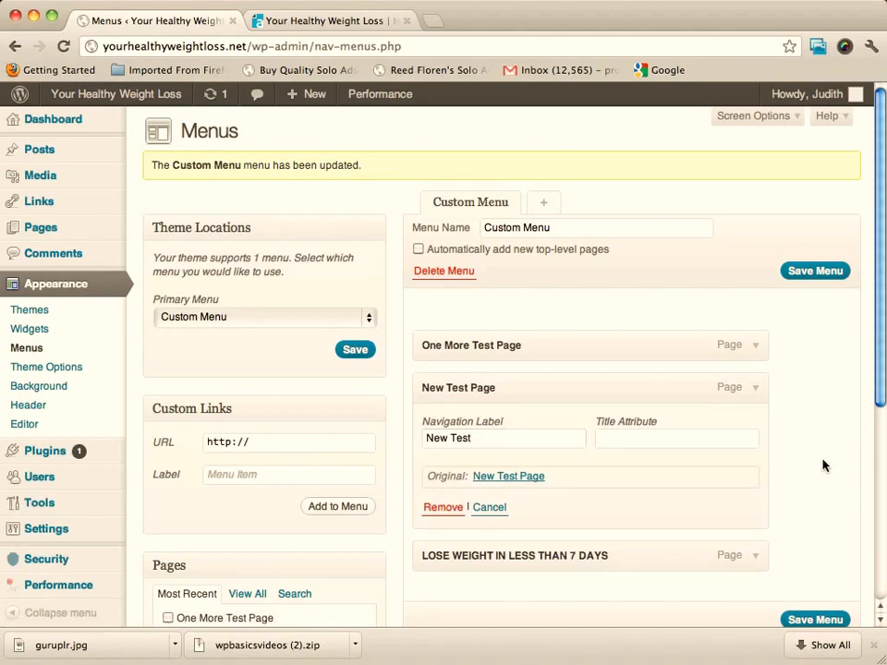
click(756, 389)
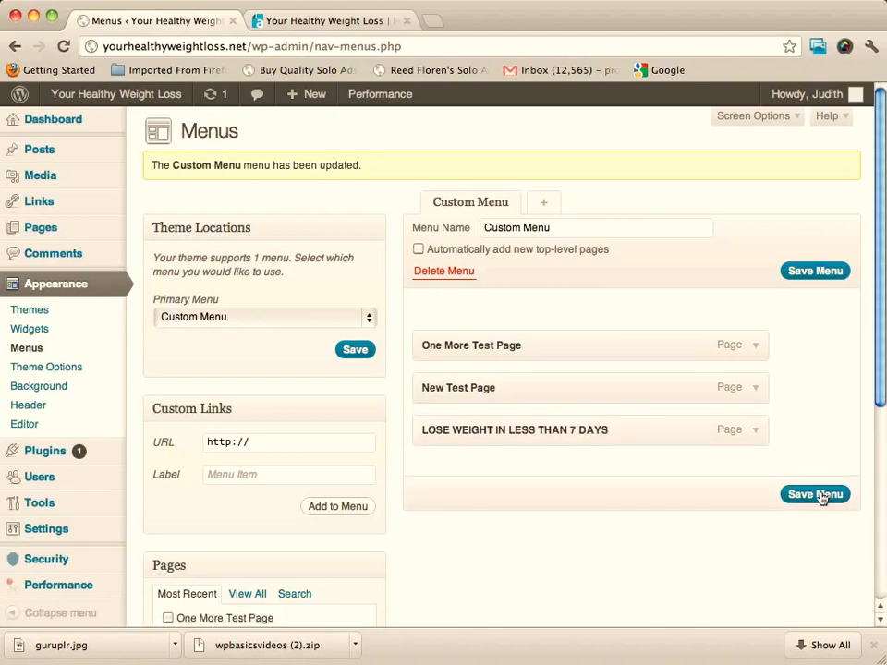
click(821, 495)
Reload the live home page to check the shortened labels in its navigation bar, and return to the Menus page.
click(322, 22)
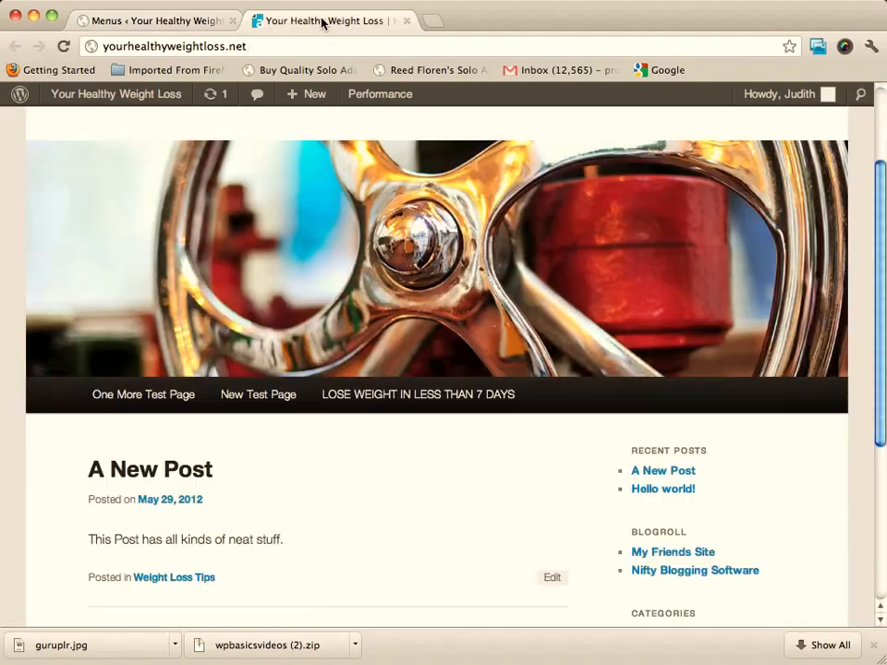
click(62, 46)
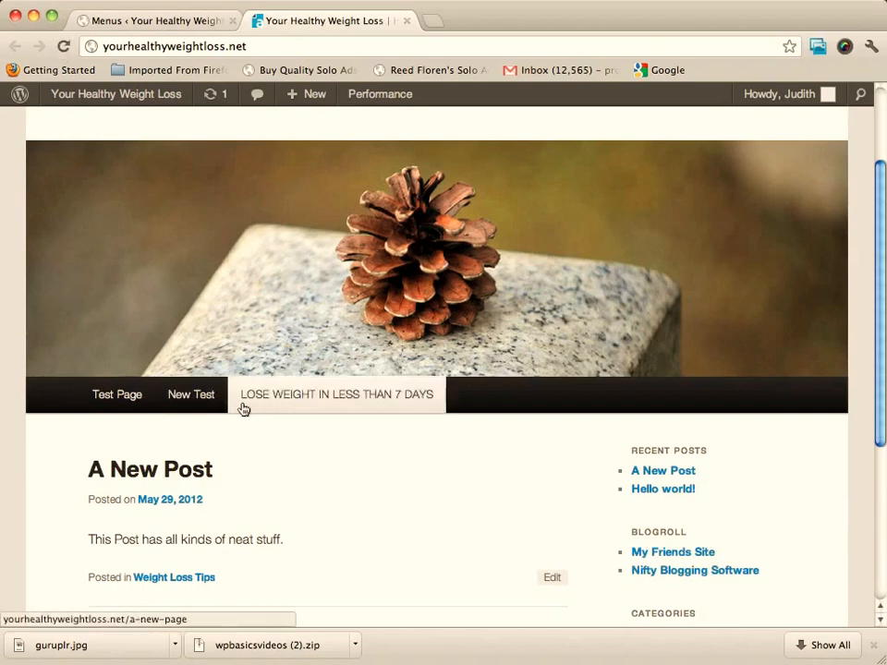
click(168, 28)
Reorder Custom Menu as LOSE WEIGHT IN LESS THAN 7 DAYS, New Test, Test Page, and save the menu.
scroll(707, 398, down, 2)
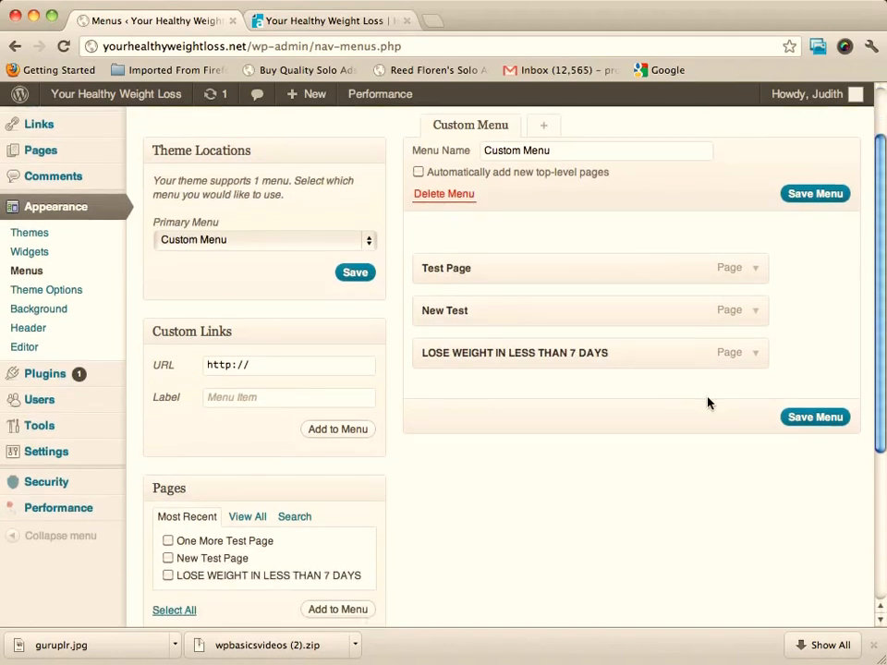
scroll(609, 367, up, 1)
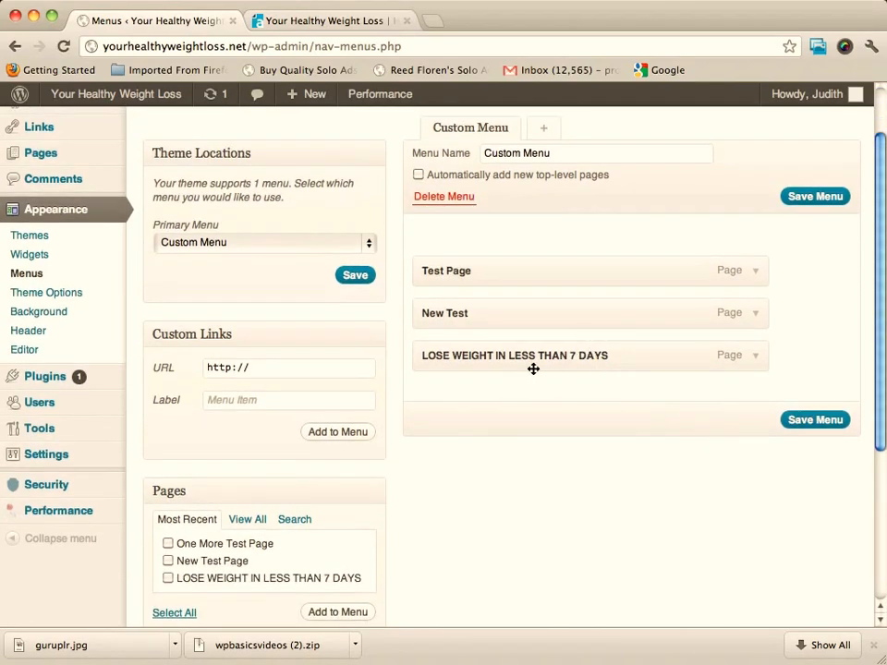
drag(533, 361, 535, 249)
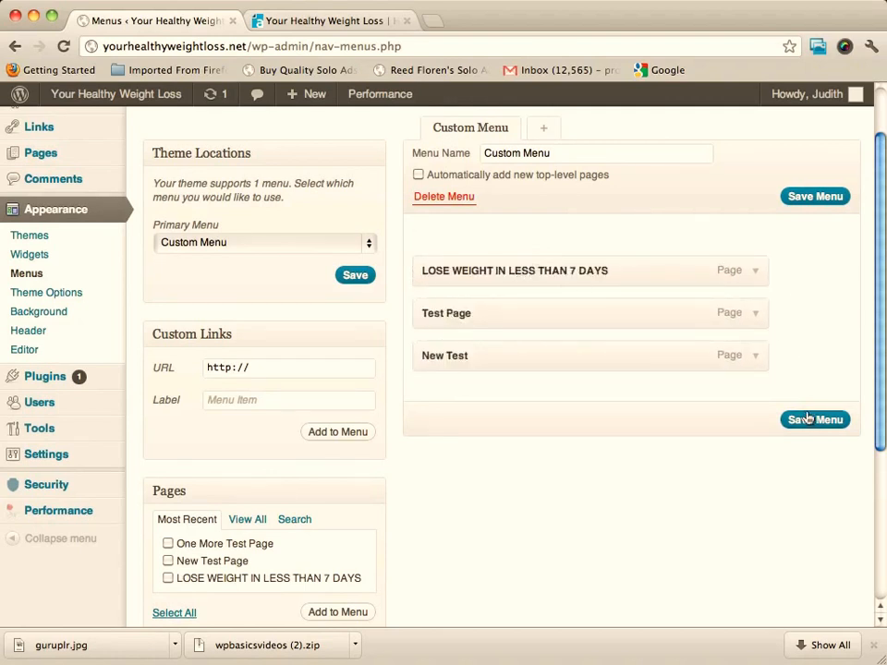
drag(535, 319, 527, 355)
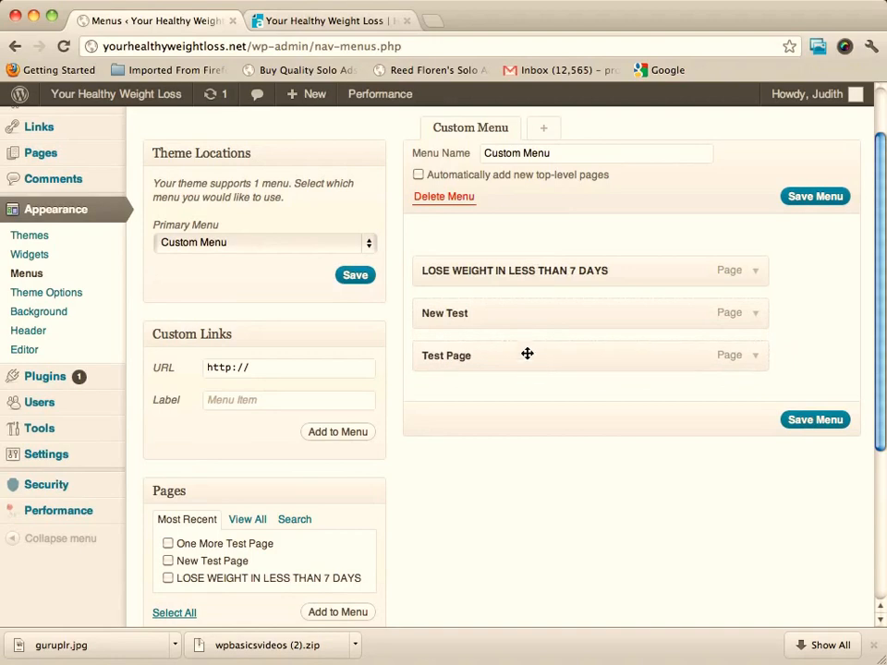
click(835, 422)
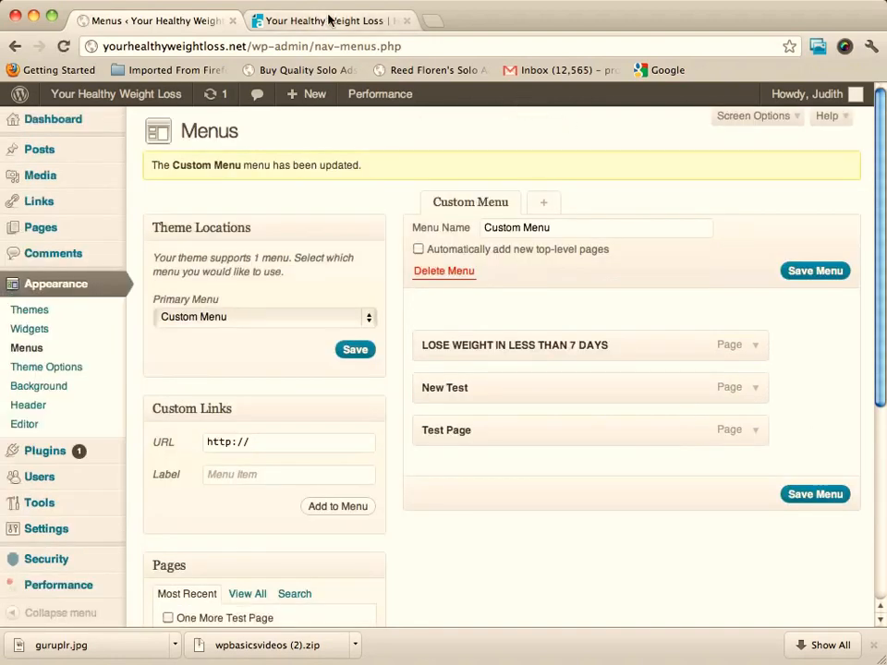
Reload the live home page to check the rearranged order of its navigation items, and return to the Menus page.
click(329, 19)
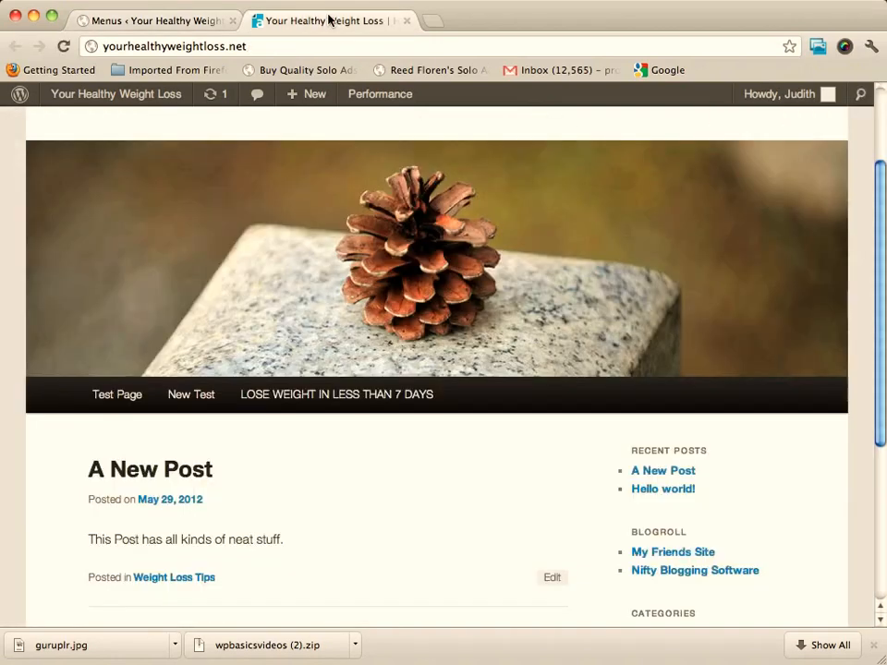
click(65, 46)
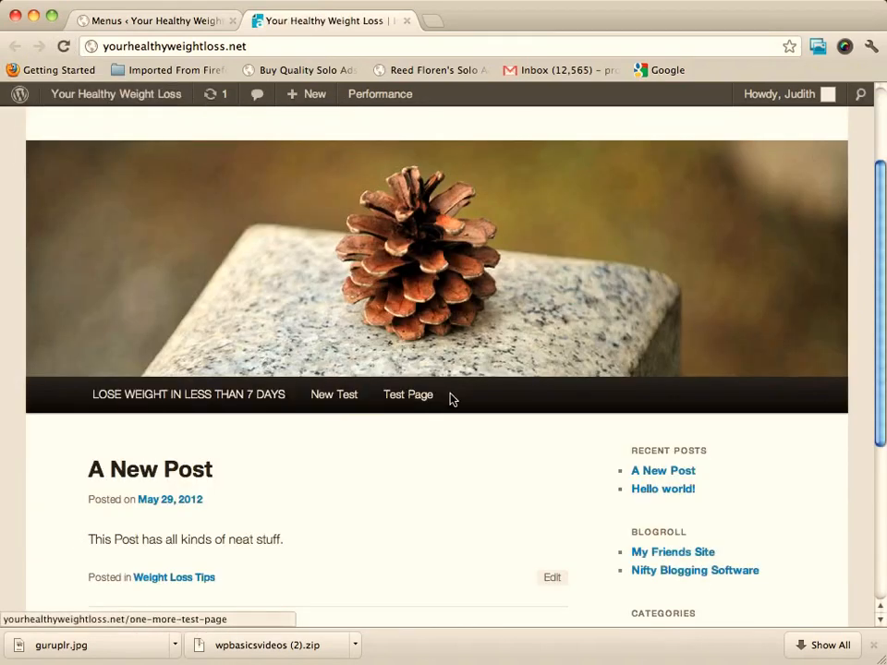
click(130, 22)
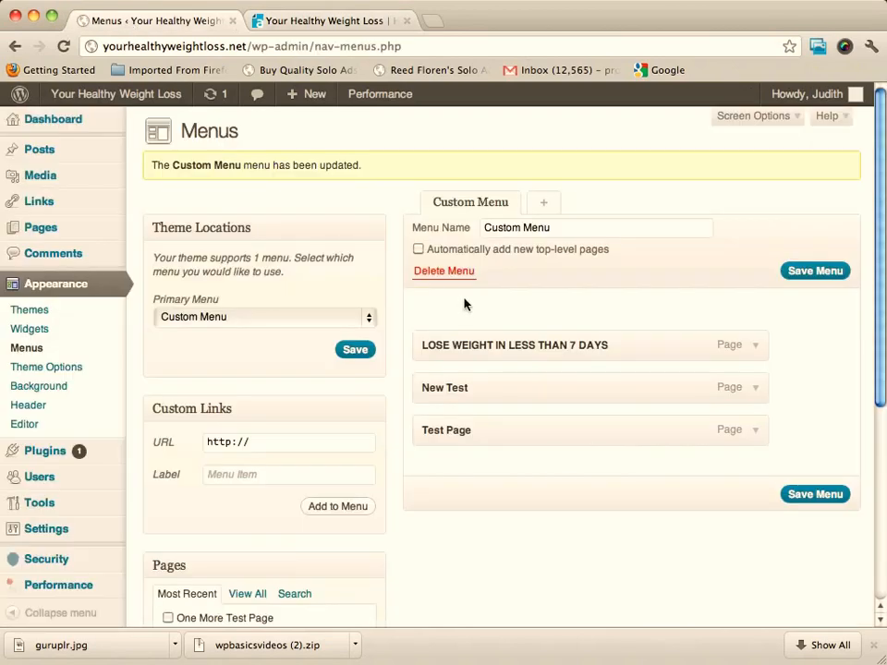
scroll(464, 304, down, 3)
click(270, 377)
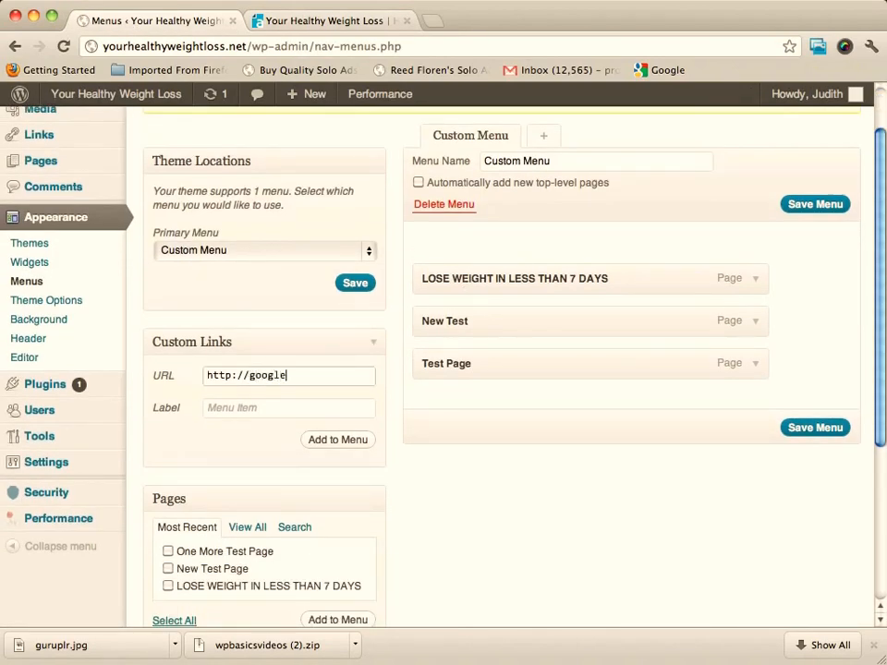
click(243, 412)
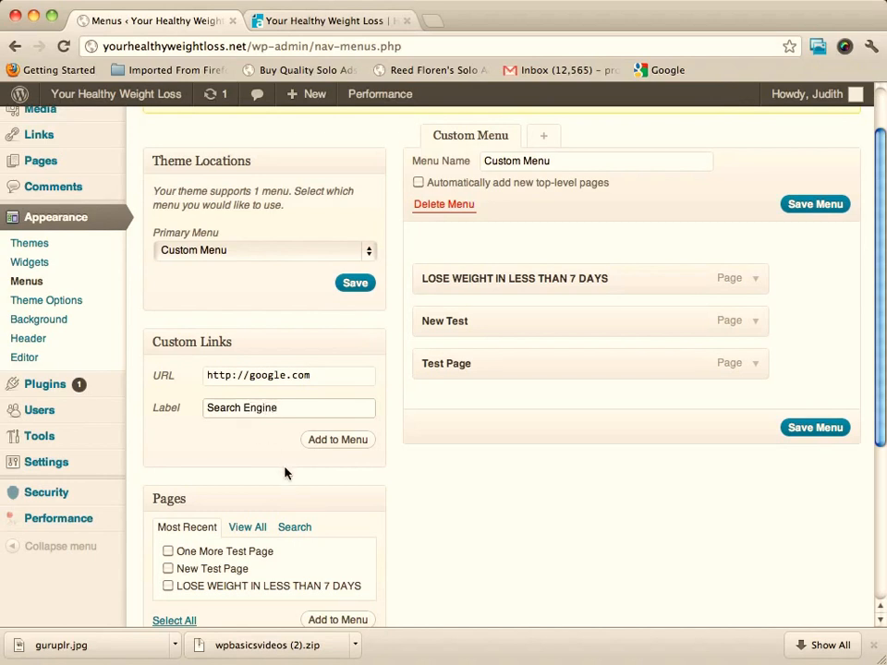
click(339, 440)
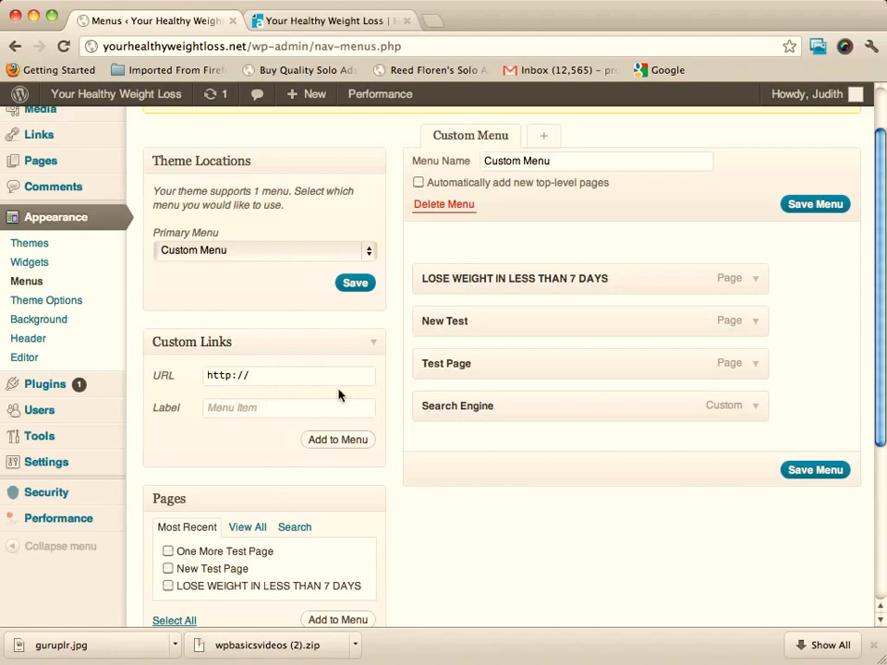
scroll(262, 351, down, 5)
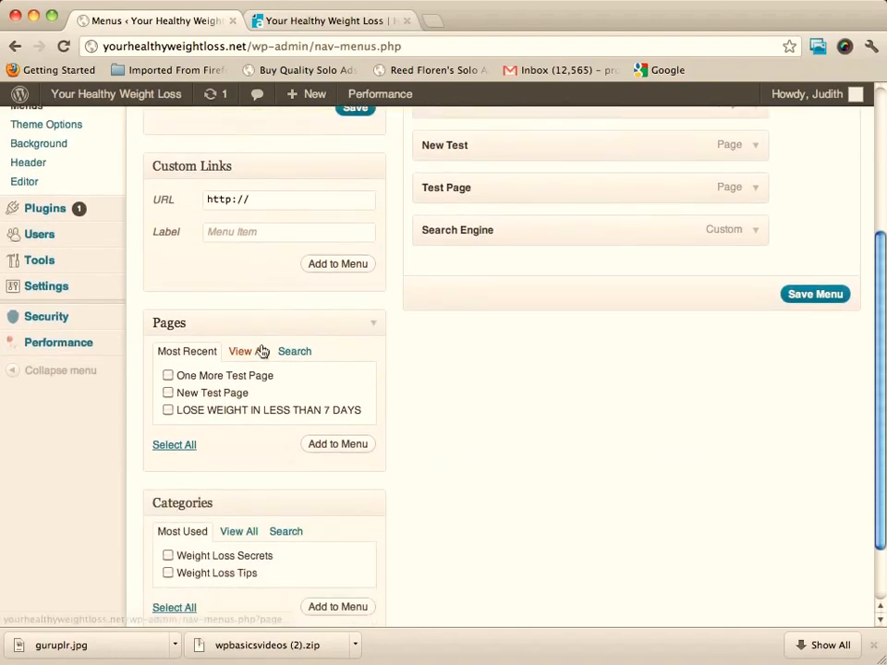
scroll(261, 351, up, 3)
scroll(262, 351, up, 2)
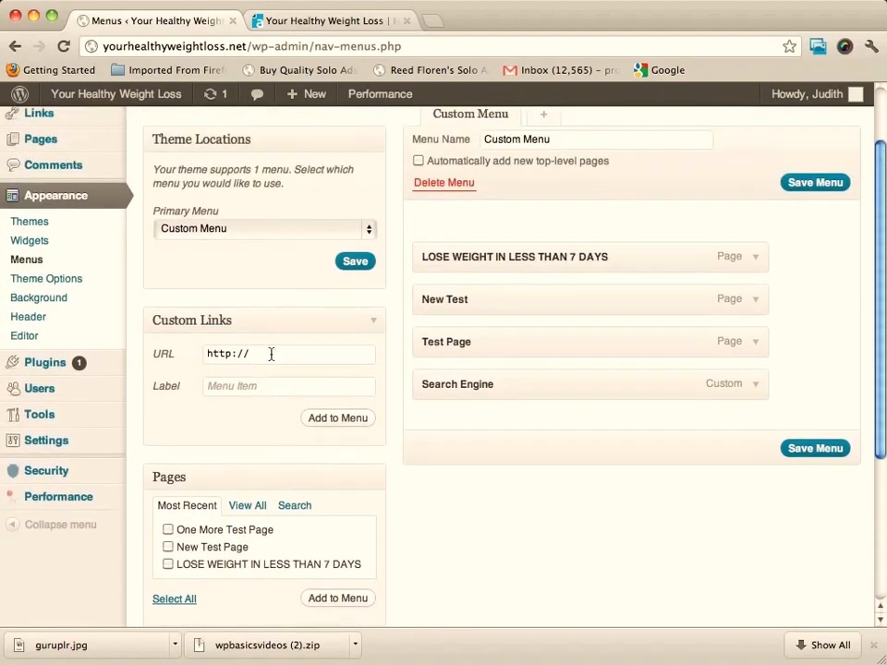
click(799, 451)
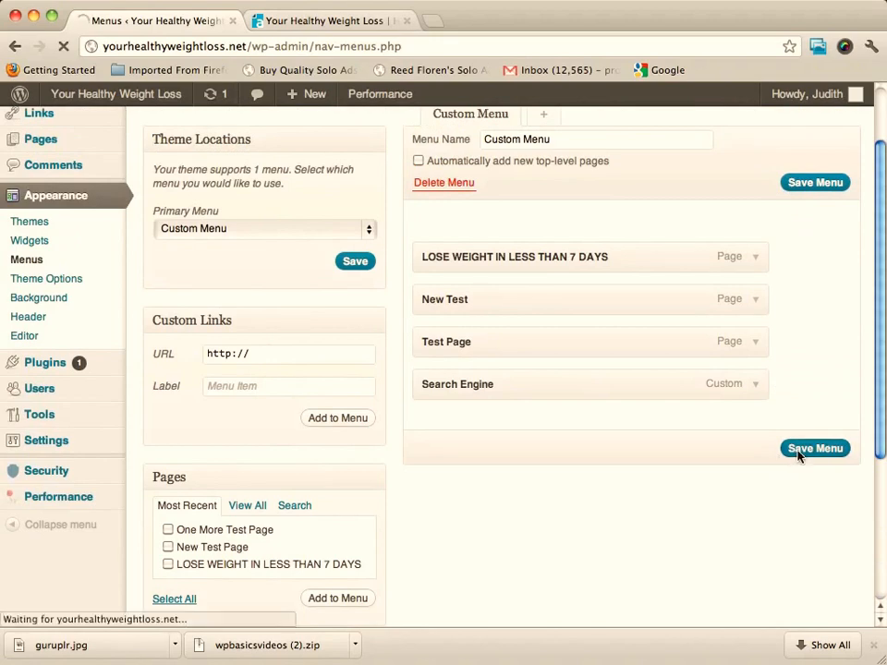
Add the Weight Loss Tips category to Custom Menu and save the menu.
scroll(752, 404, down, 5)
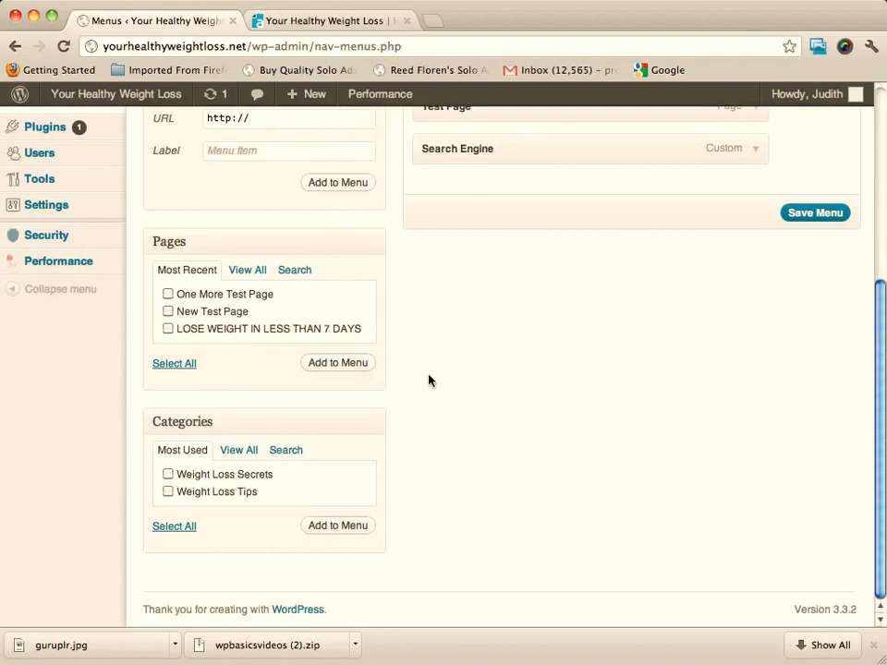
click(169, 493)
click(338, 524)
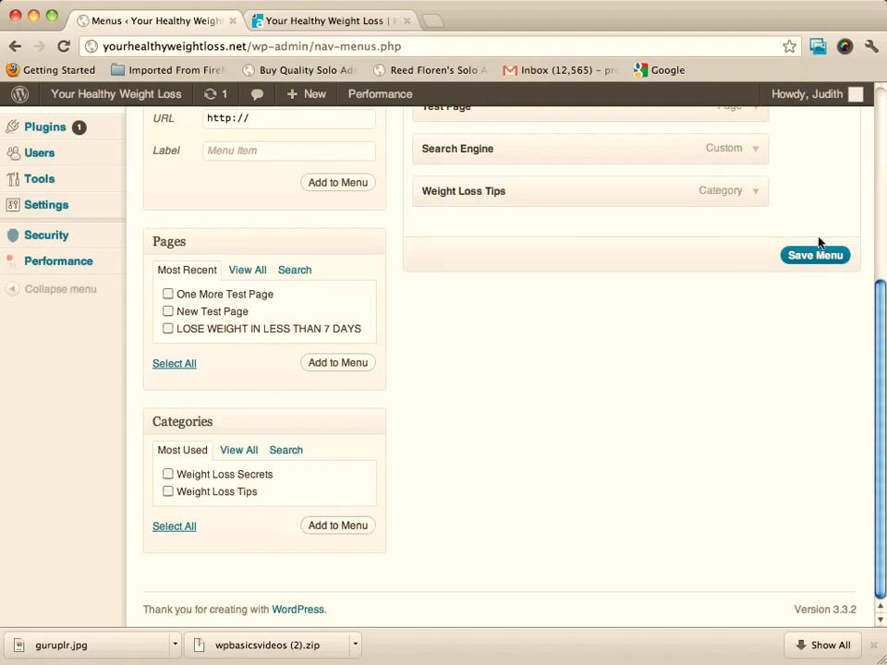
click(829, 256)
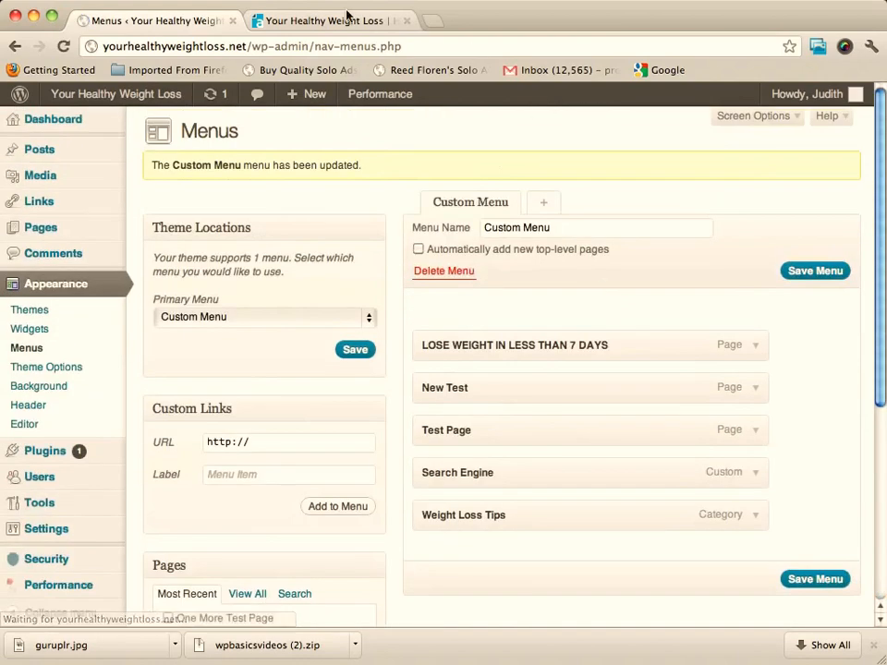
Reload the live home page to check its navigation bar for the added custom link and category, and return to the Menus page.
click(337, 22)
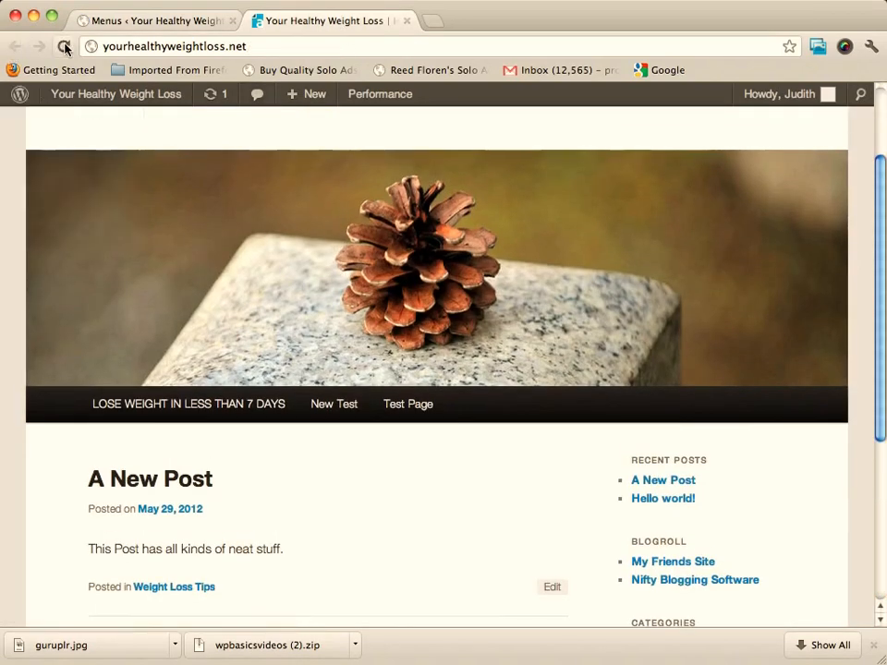
click(63, 47)
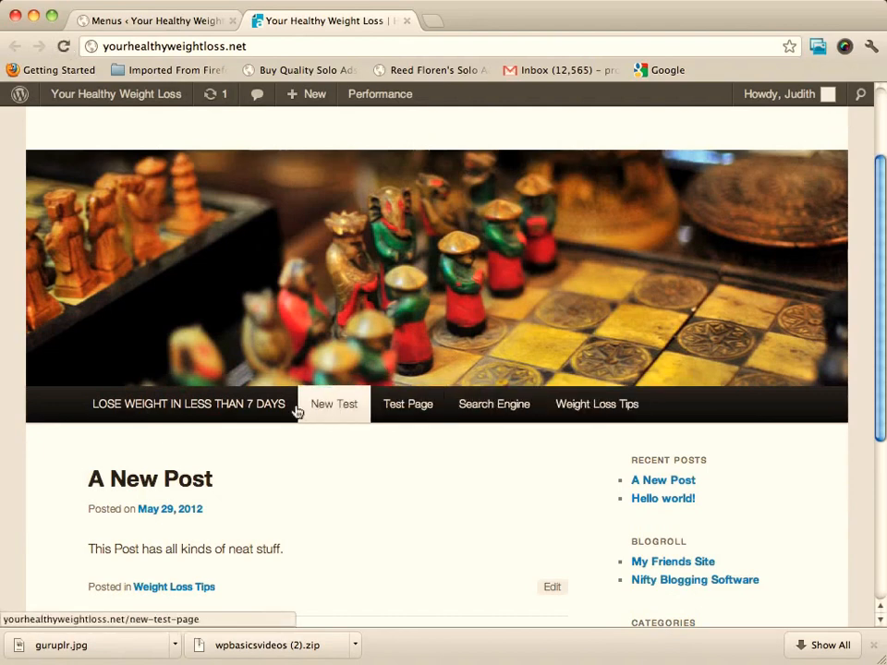
click(159, 21)
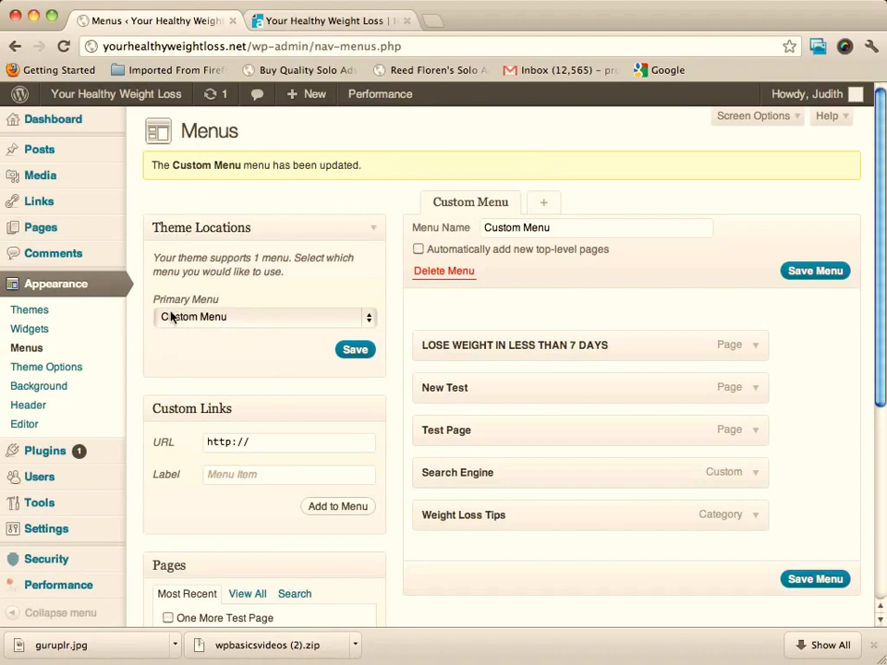
Review the Custom Menu items and the available menu sources, and switch back to the live home page.
scroll(537, 289, down, 1)
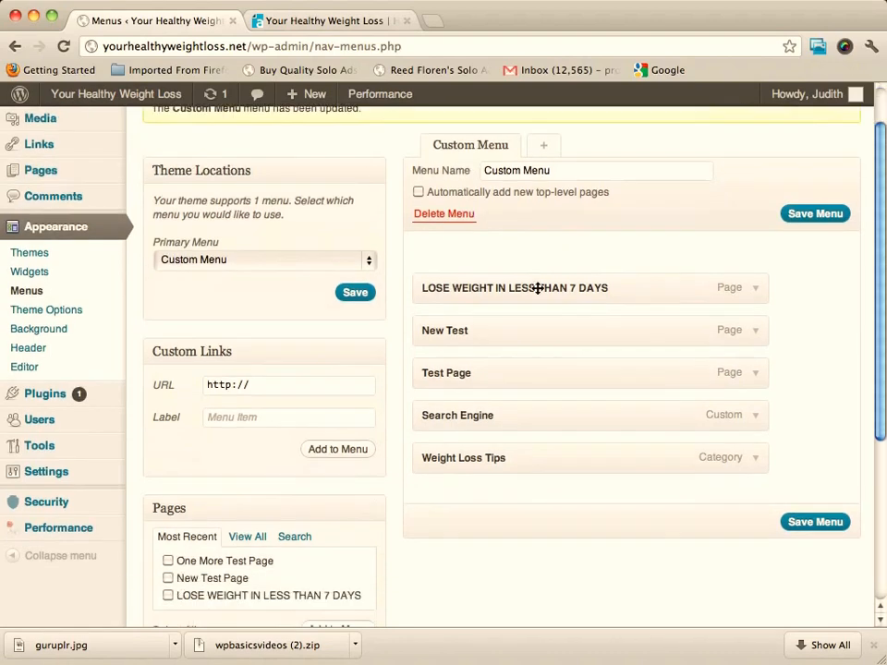
scroll(535, 290, down, 3)
scroll(536, 290, up, 5)
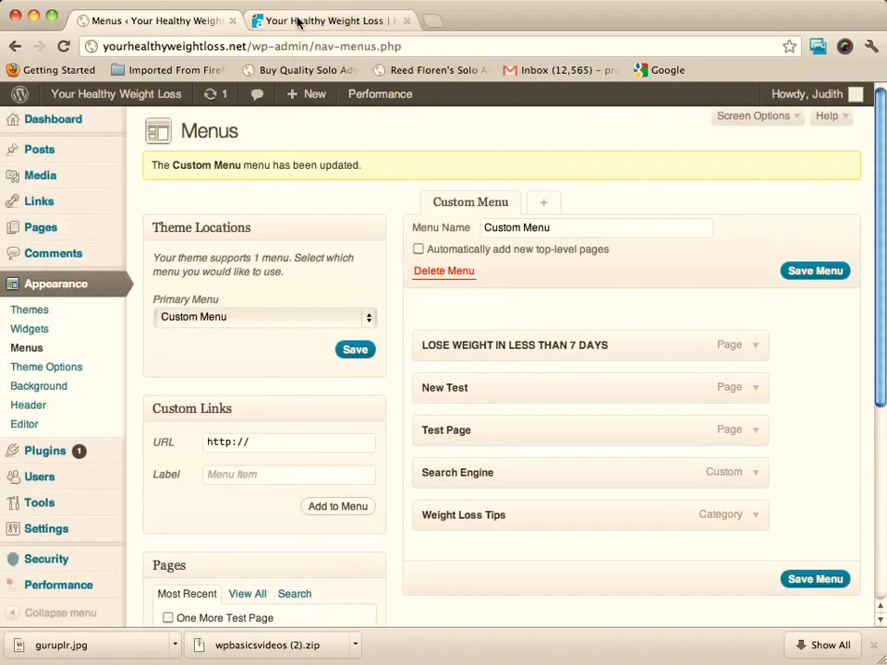
click(298, 21)
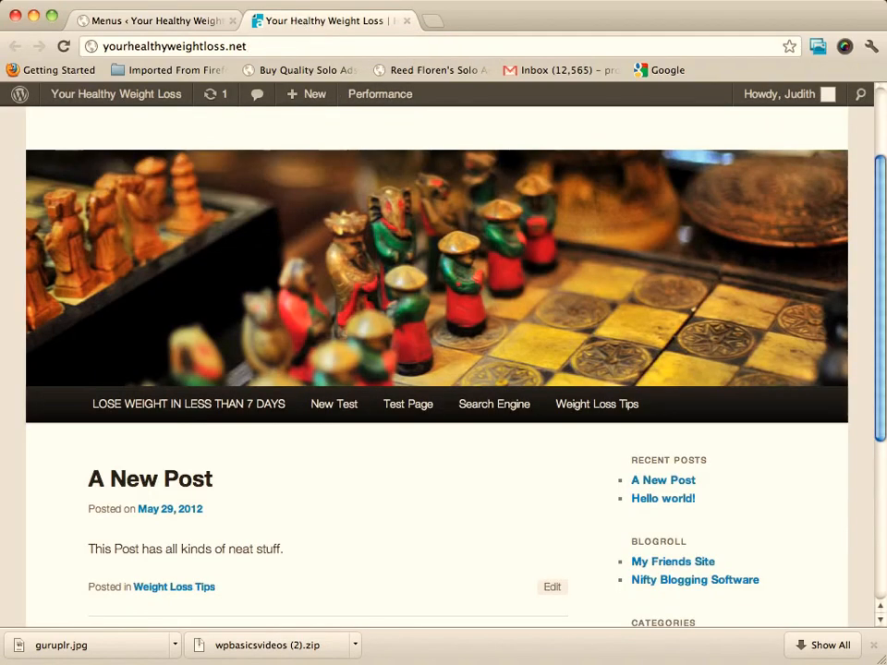